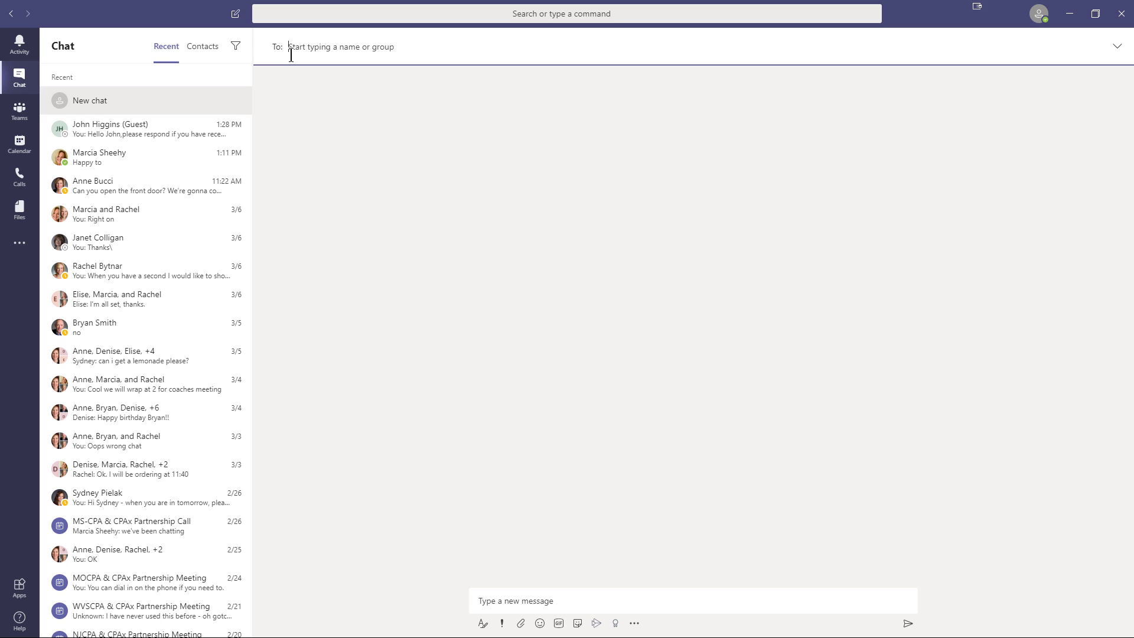
- Address the new chat to the Partner Success Manager and send the message "I am beginning to show how this works"
{"action": "type", "text": "ma"}
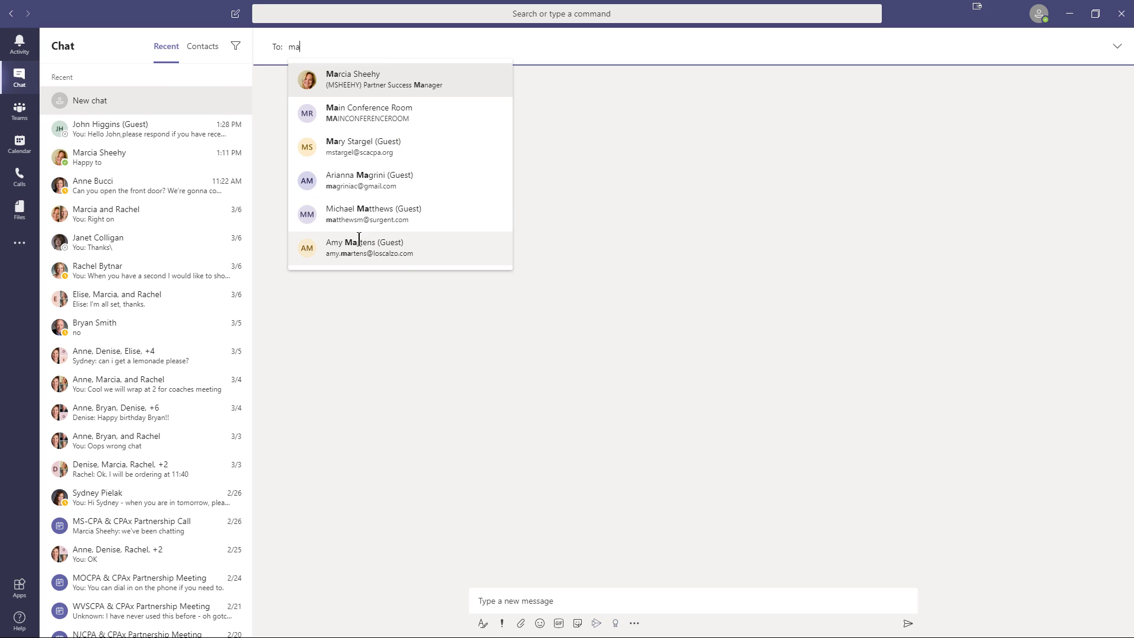
{"action": "left_click", "coordinate": [358, 83]}
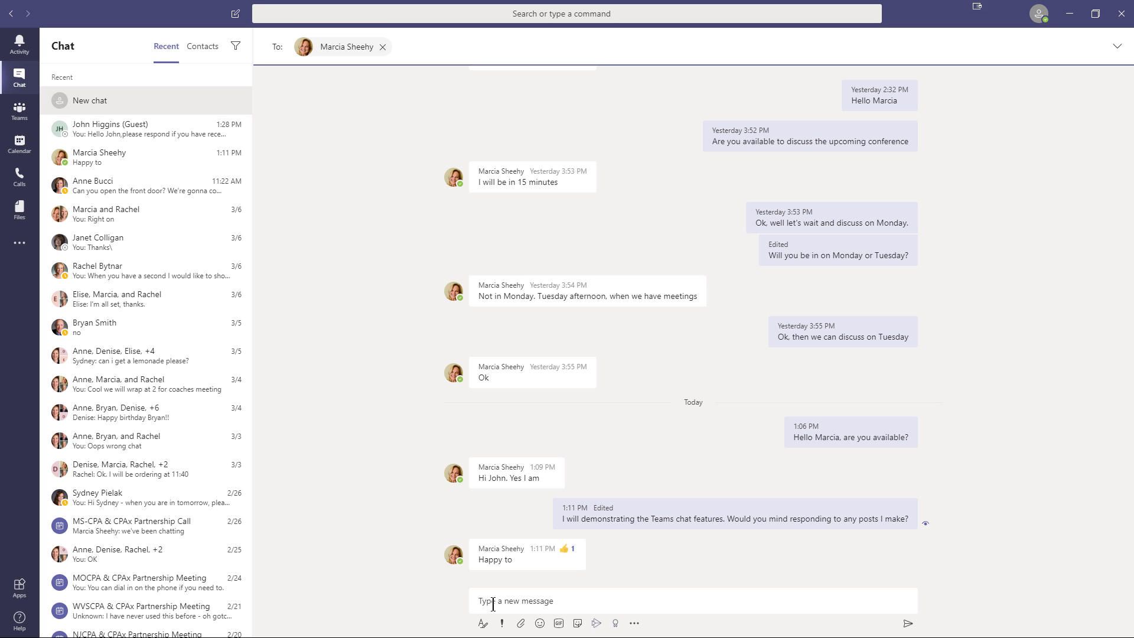
{"action": "left_click", "coordinate": [490, 602]}
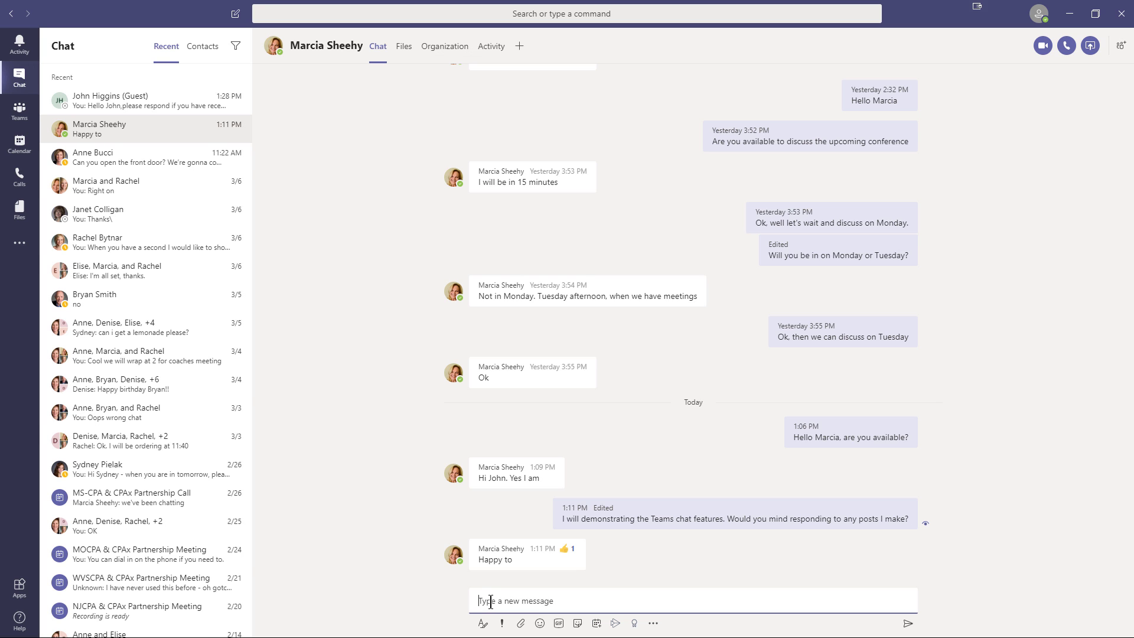
{"action": "type", "text": "I am beginning to show how this workls"}
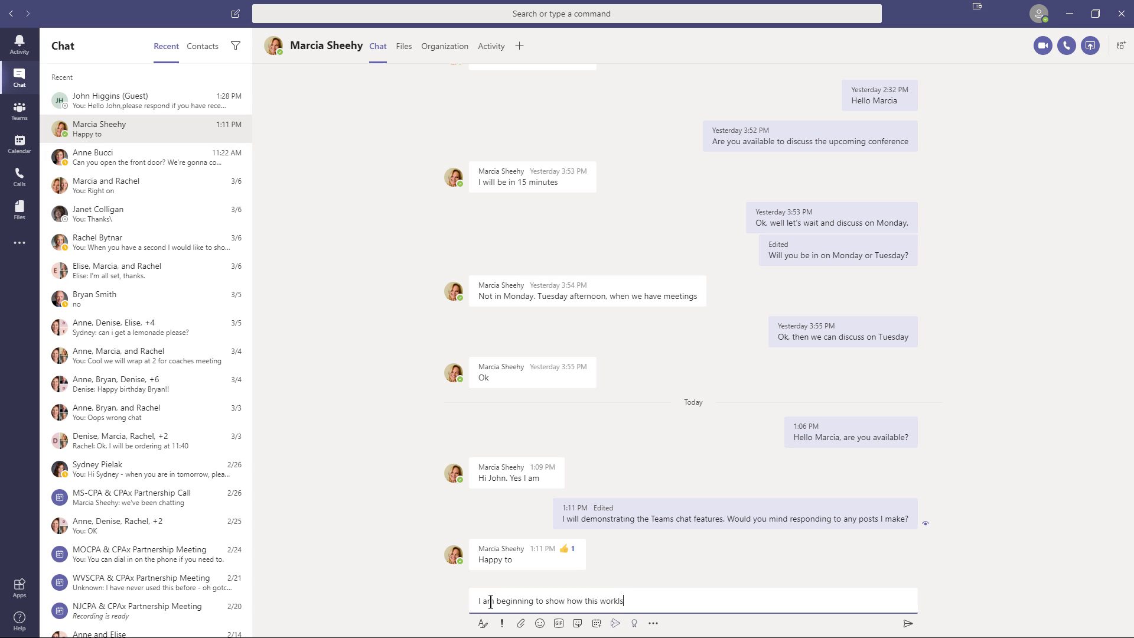
{"action": "key", "text": "BackSpace"}
{"action": "key", "text": "BackSpace"}
{"action": "type", "text": "s"}
{"action": "left_click", "coordinate": [908, 625]}
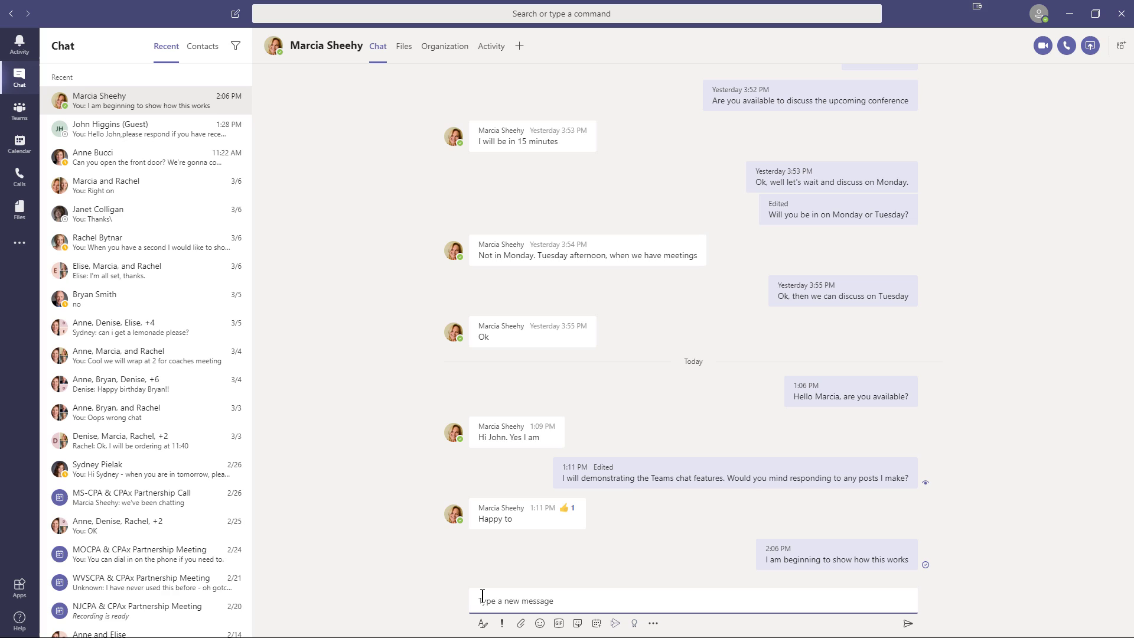
- Send the follow-up message "How is your day going?" in the same chat
{"action": "type", "text": "How is your day fo"}
{"action": "key", "text": "BackSpace"}
{"action": "type", "text": "going?"}
{"action": "key", "text": "Return"}
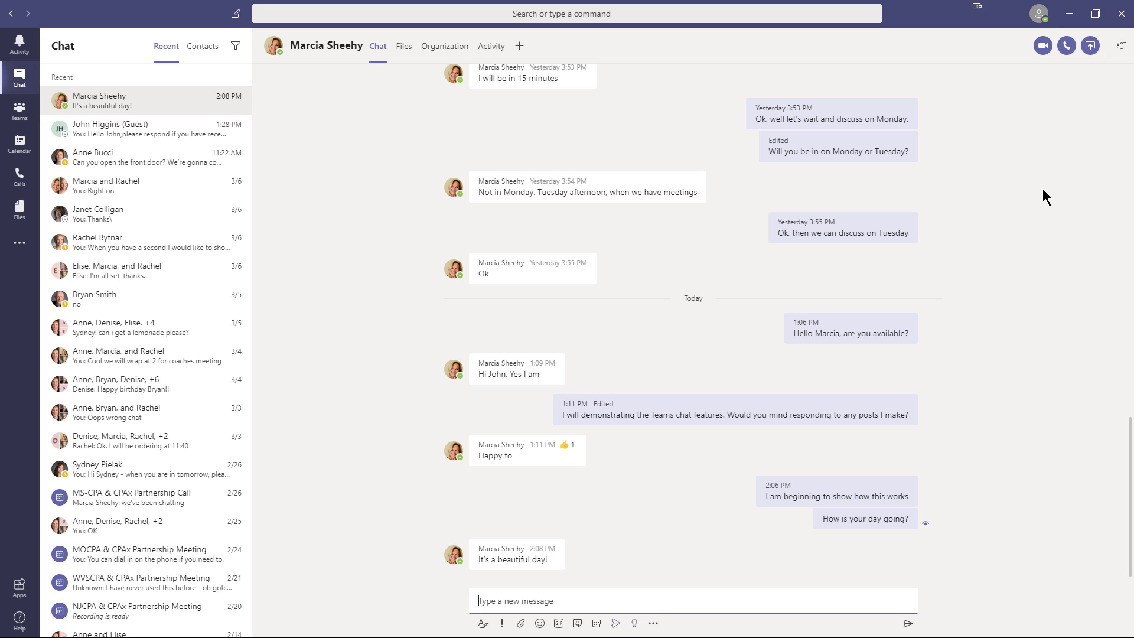
- Try status message settings that show when people message and clear after 4 Hours, and leave without saving them
{"action": "left_click", "coordinate": [1042, 25]}
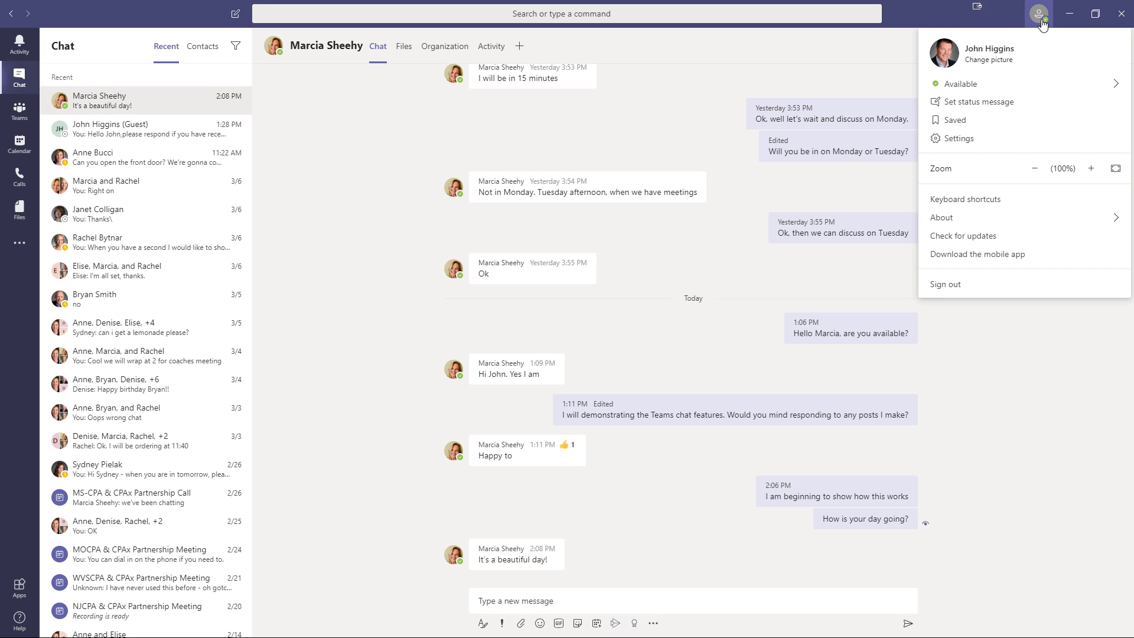
{"action": "mouse_move", "coordinate": [1007, 88]}
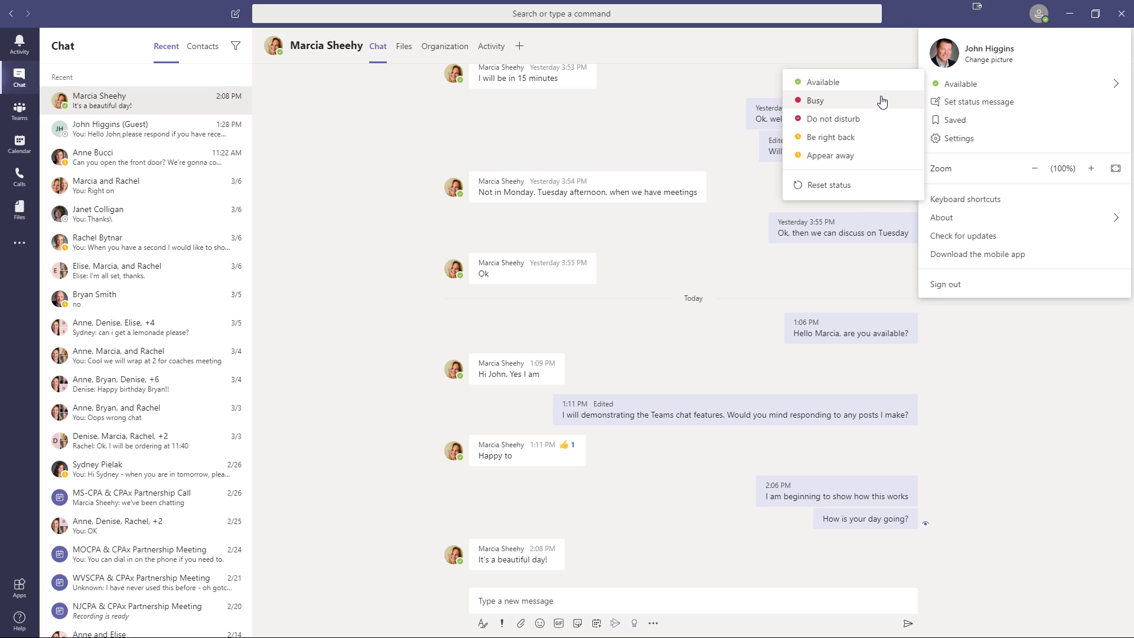
{"action": "left_click", "coordinate": [966, 105]}
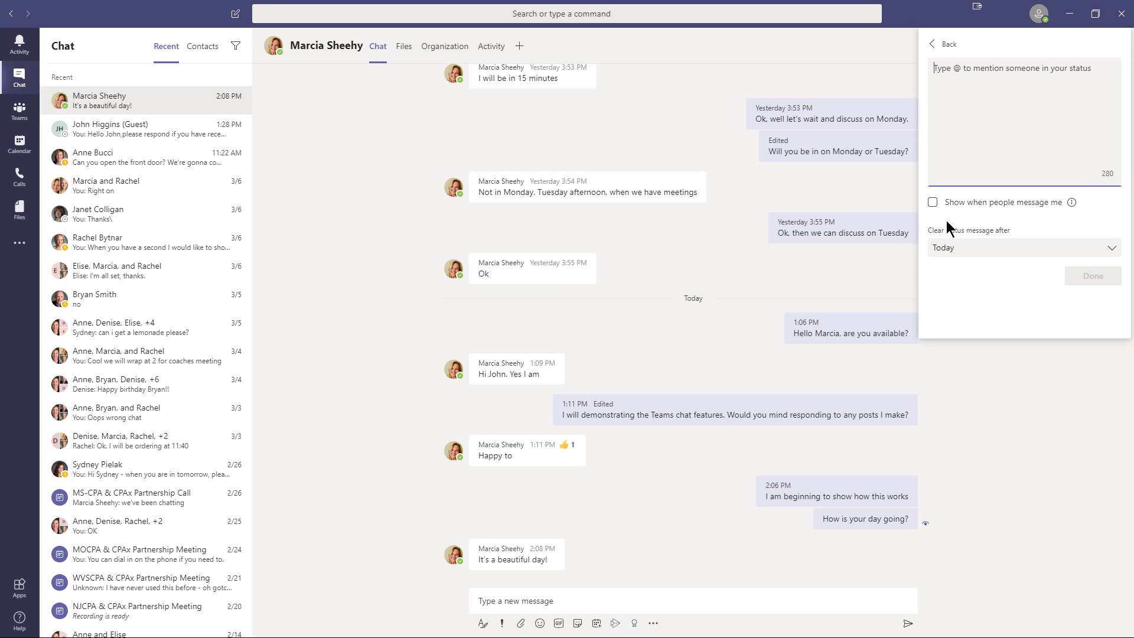
{"action": "left_click", "coordinate": [932, 204]}
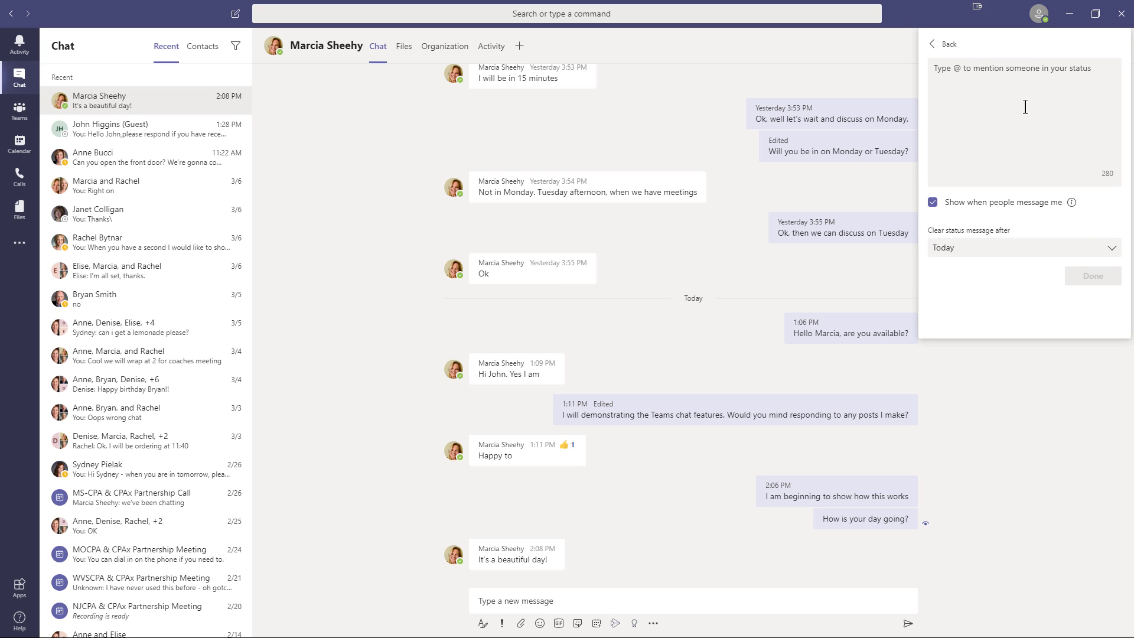
{"action": "left_click", "coordinate": [1112, 251]}
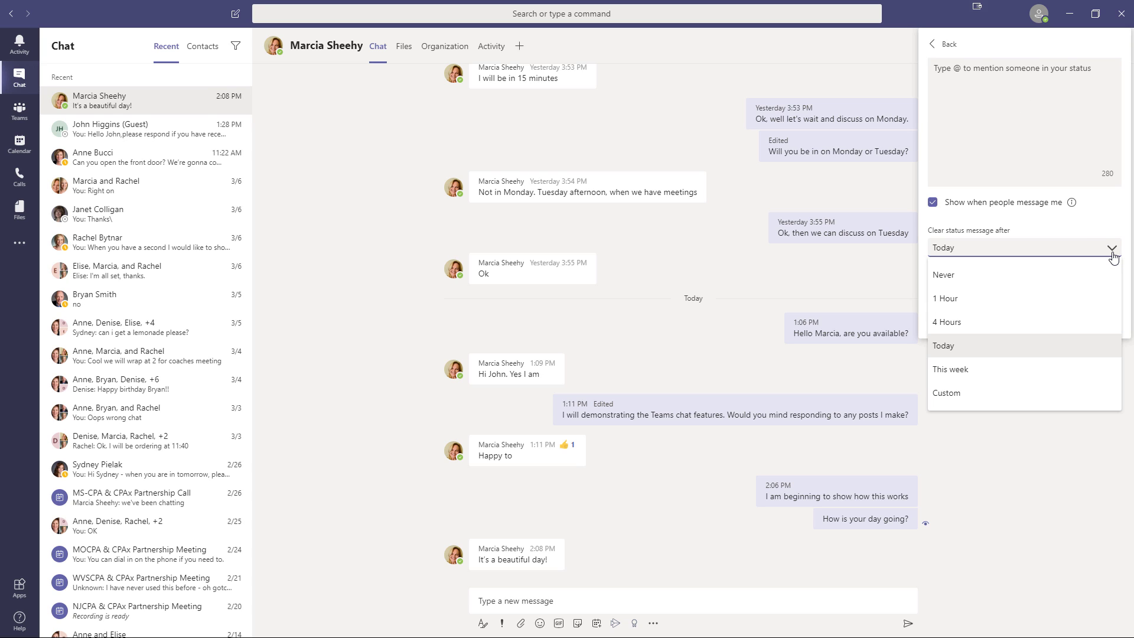
{"action": "left_click", "coordinate": [946, 323]}
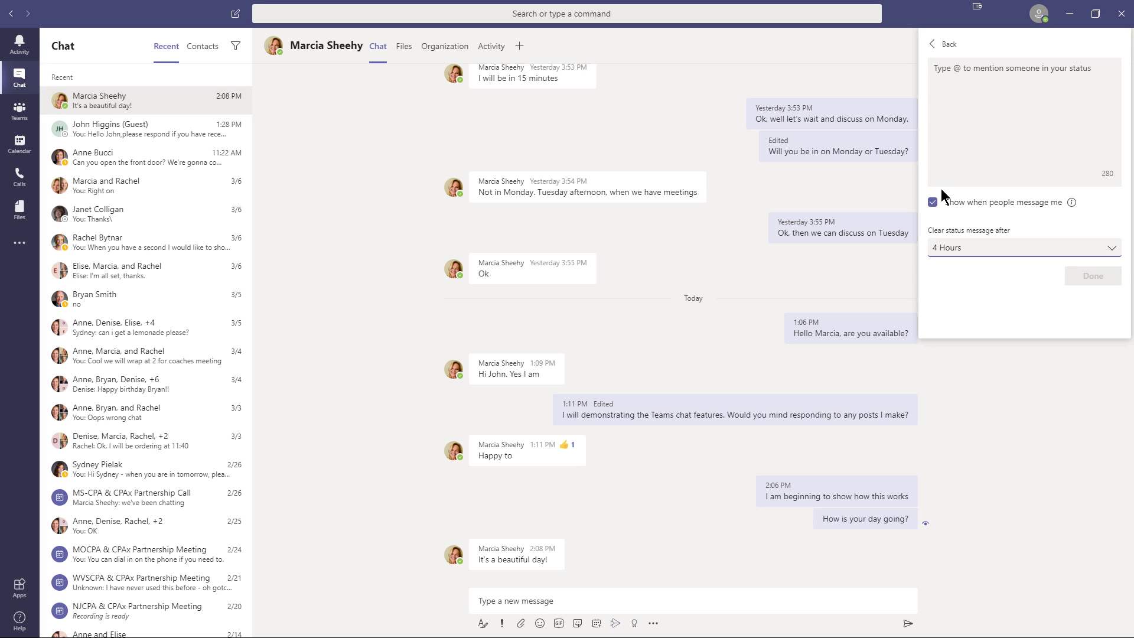
{"action": "left_click", "coordinate": [926, 47]}
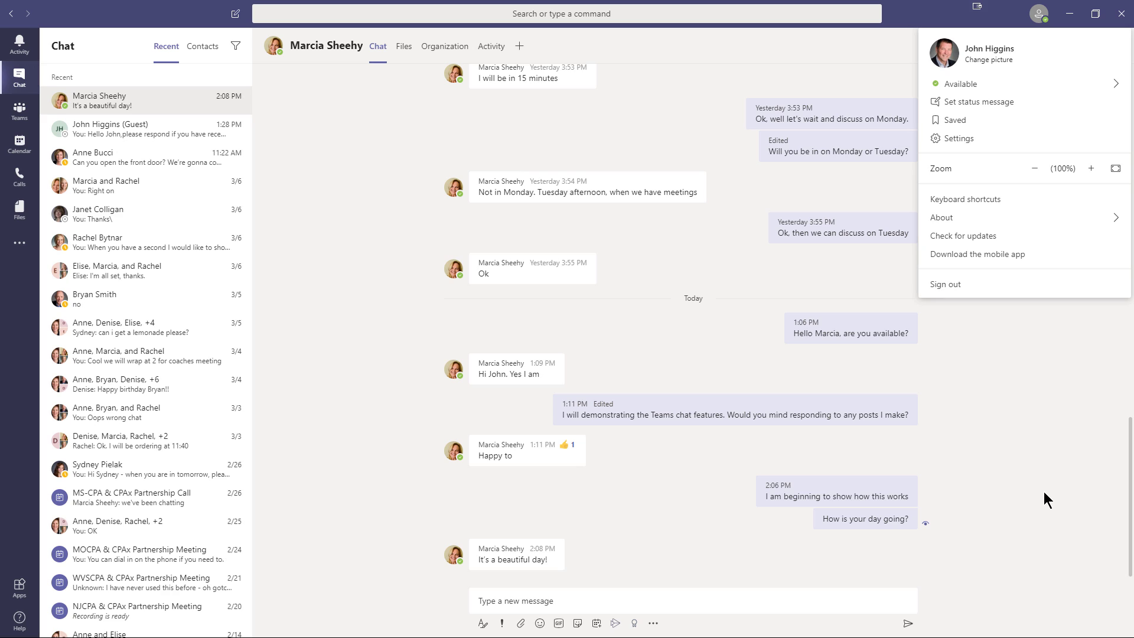
{"action": "left_click", "coordinate": [1028, 476]}
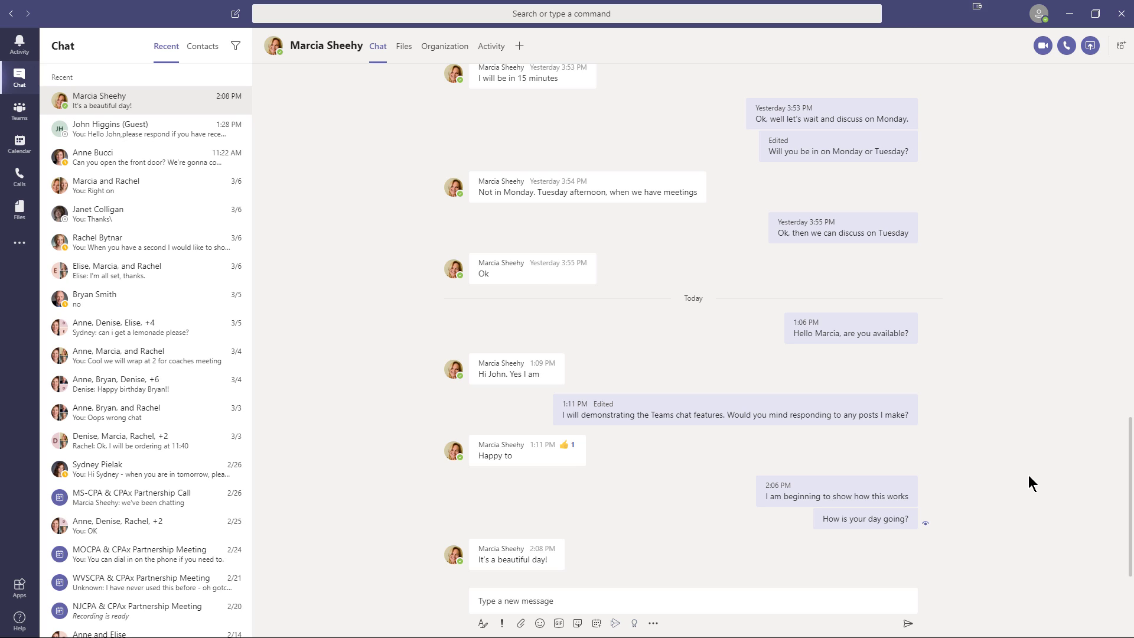
- Add the first suggested guest contact to the one-to-one chat to start a new group conversation
{"action": "left_click", "coordinate": [1120, 49]}
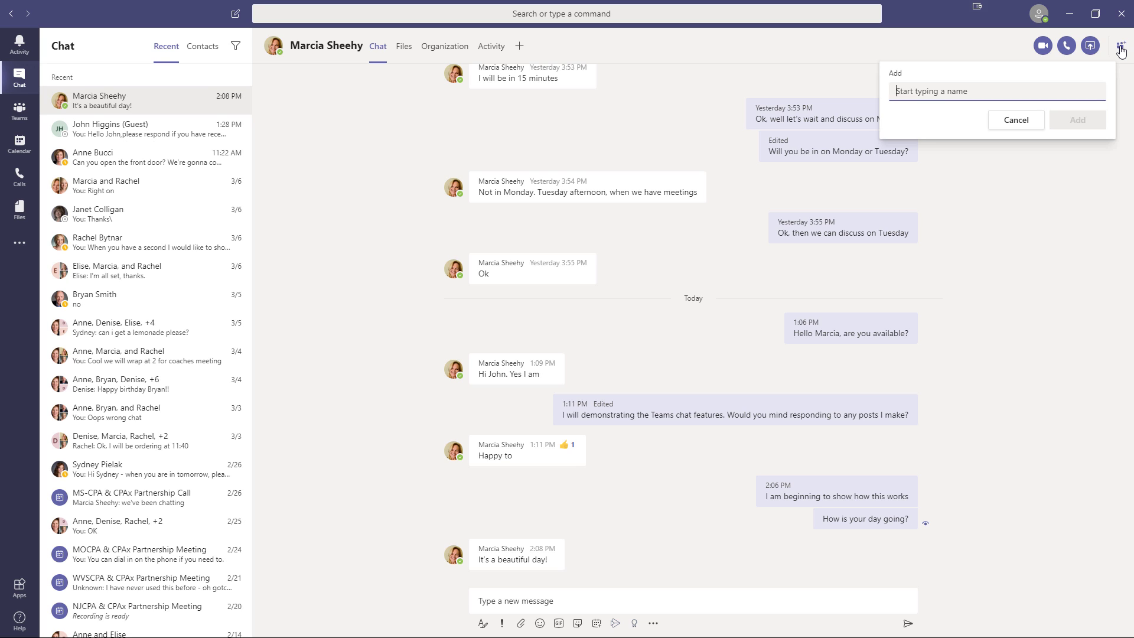
{"action": "type", "text": "John"}
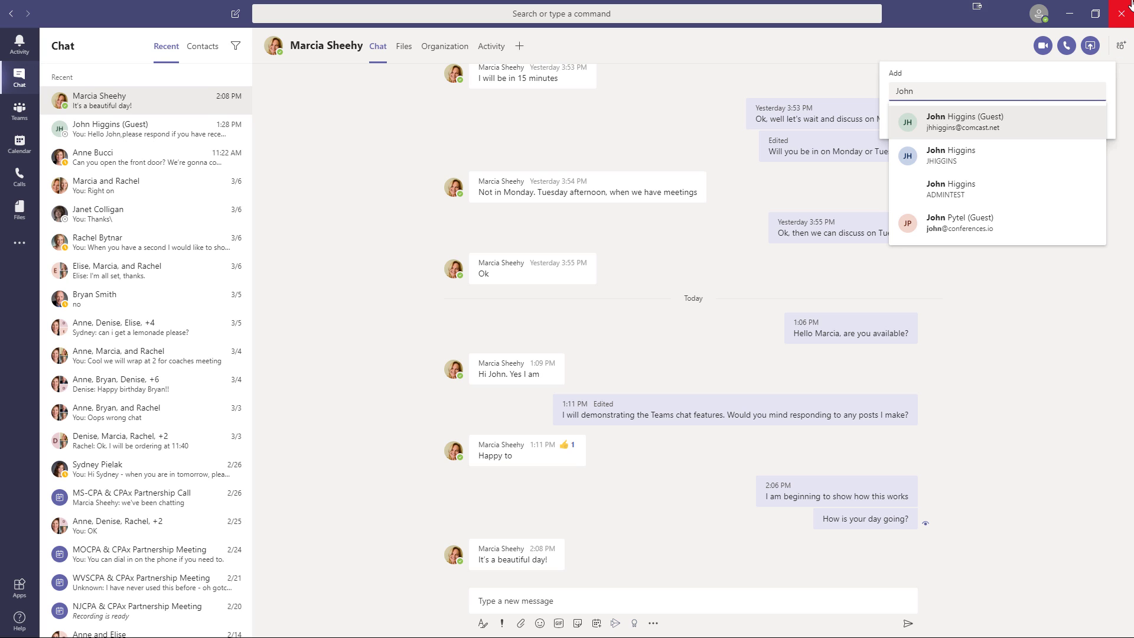
{"action": "left_click", "coordinate": [973, 126]}
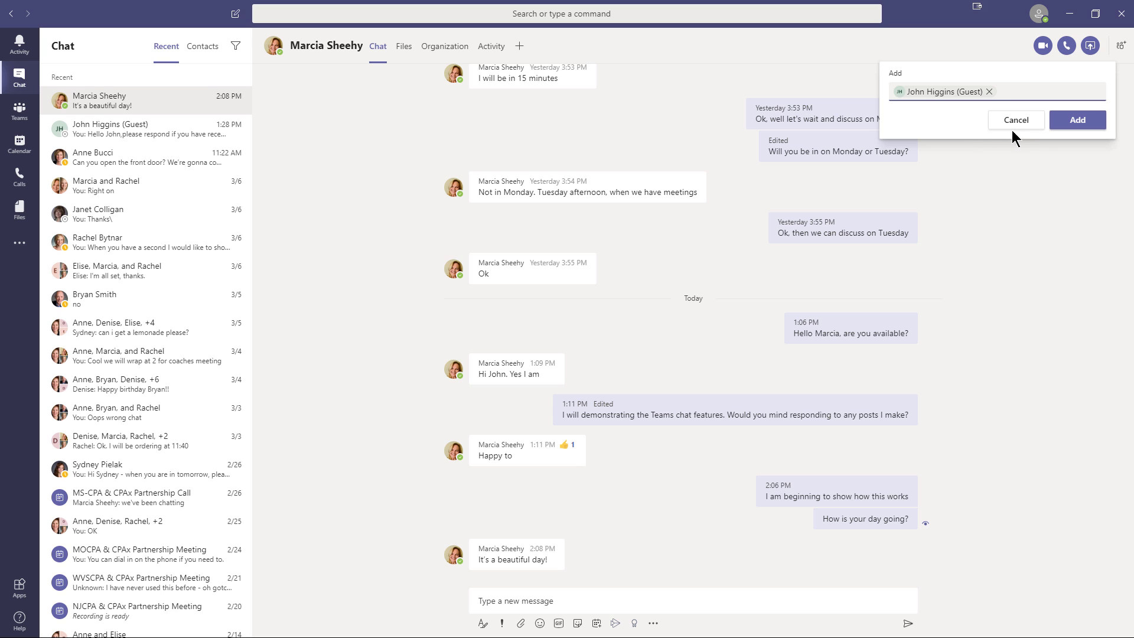
{"action": "left_click", "coordinate": [1077, 120]}
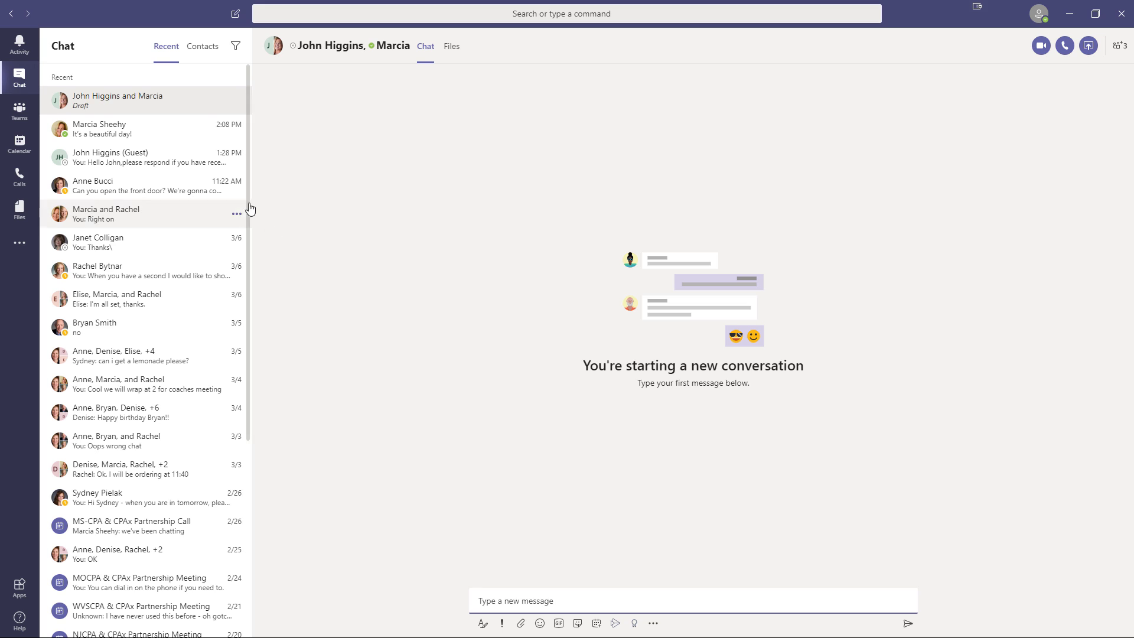
- Start a new chat addressed to the Partner Success Manager and send the reply "Yes it is"
{"action": "left_click", "coordinate": [236, 15]}
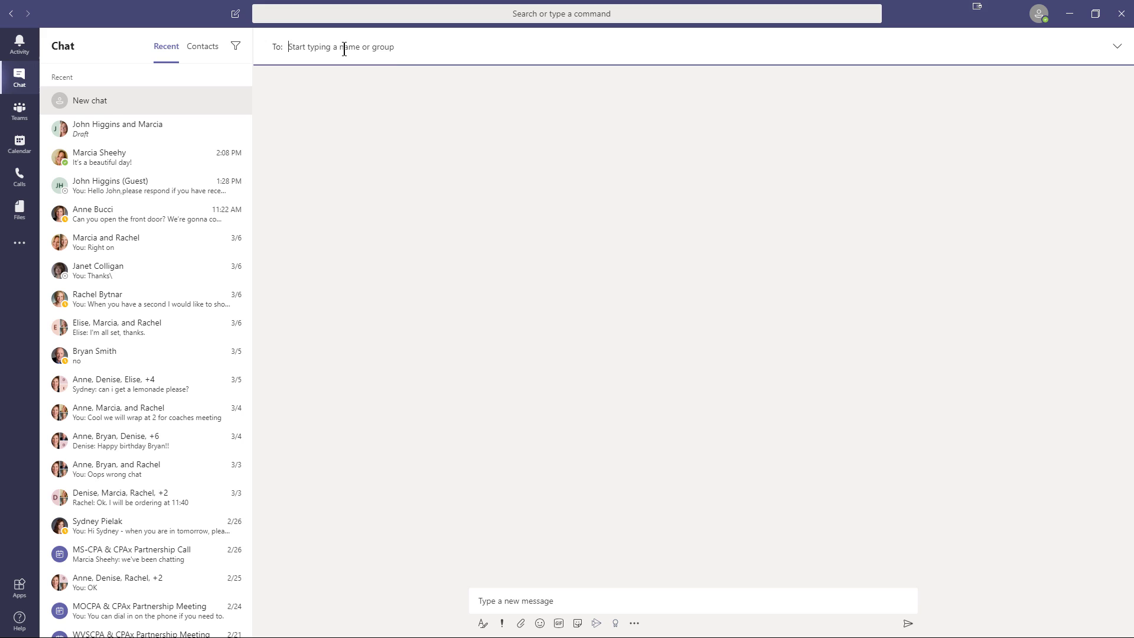
{"action": "type", "text": "marcia"}
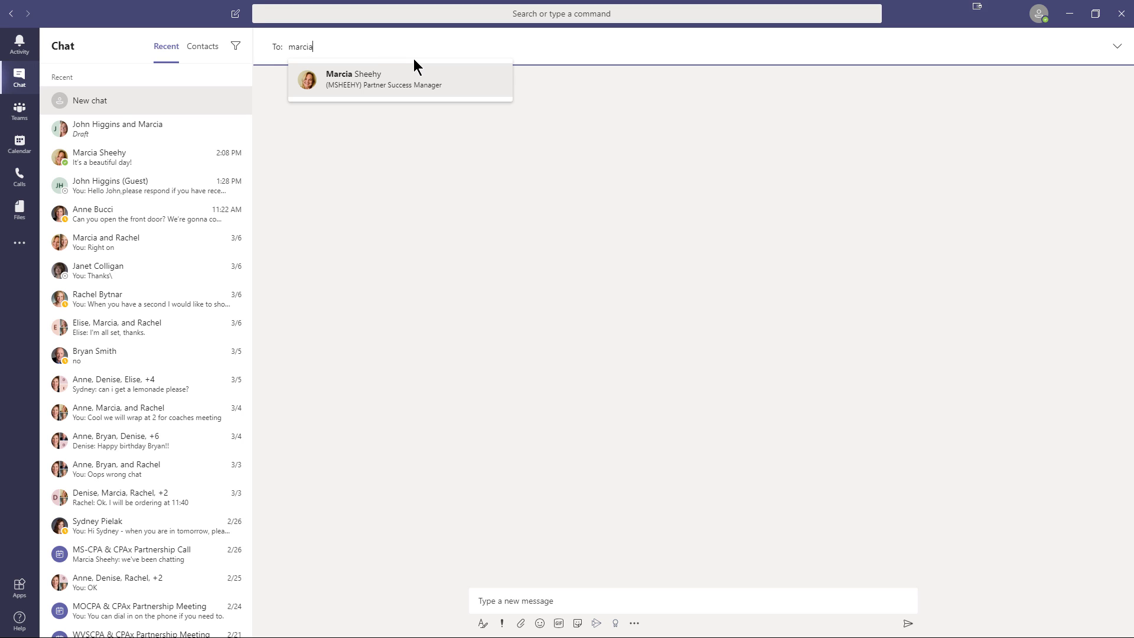
{"action": "left_click", "coordinate": [366, 83]}
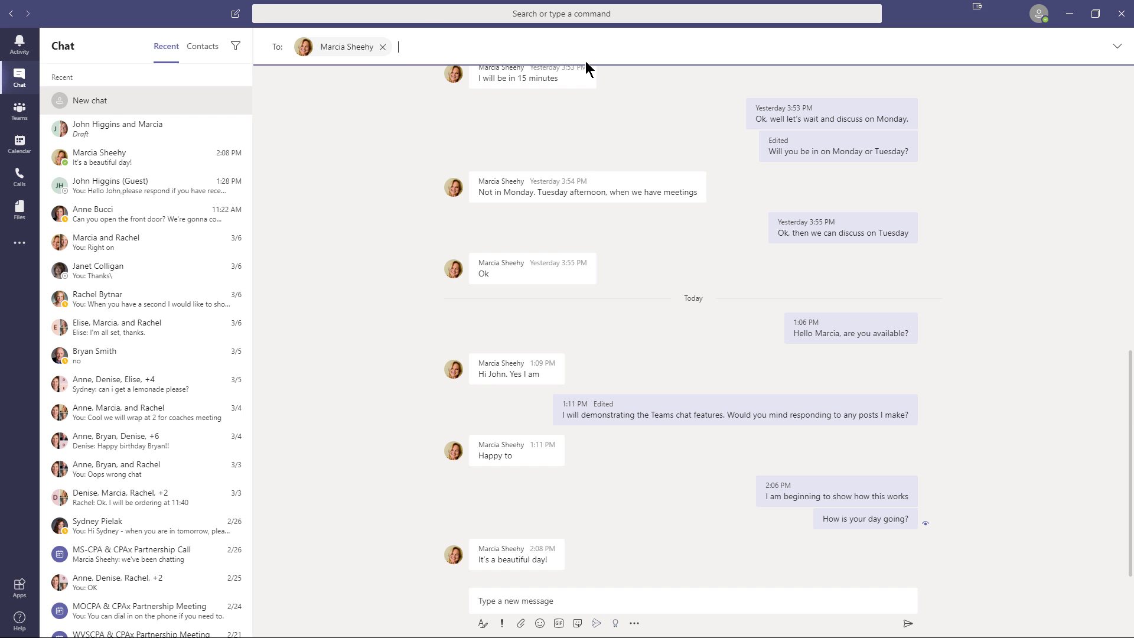
{"action": "left_click", "coordinate": [484, 603]}
{"action": "type", "text": "Ye"}
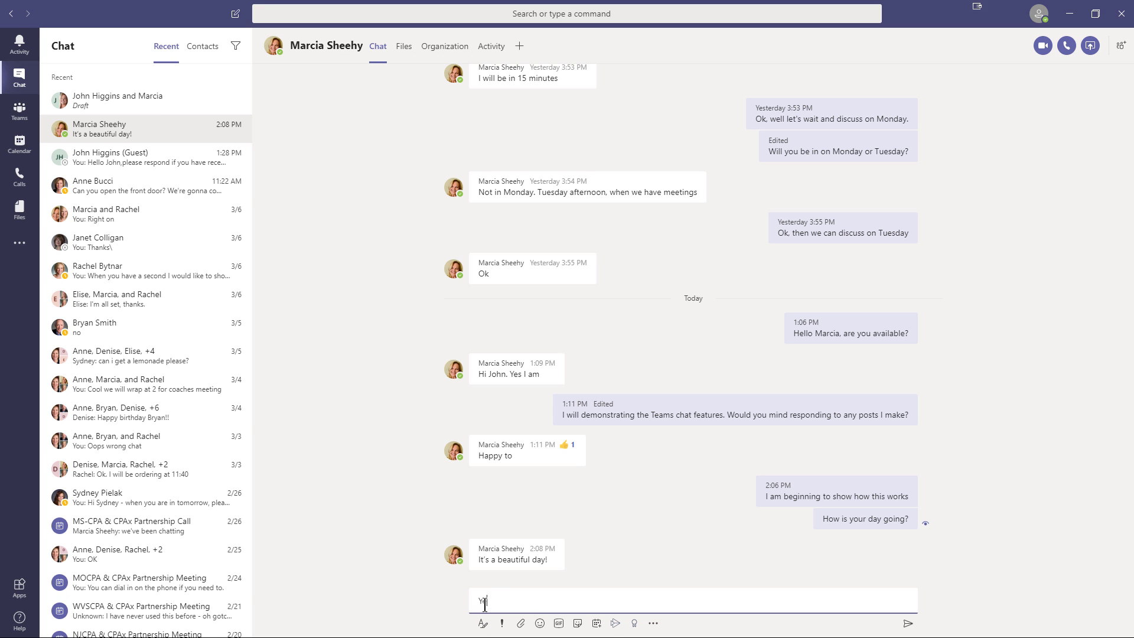
{"action": "type", "text": "s it is"}
{"action": "key", "text": "Return"}
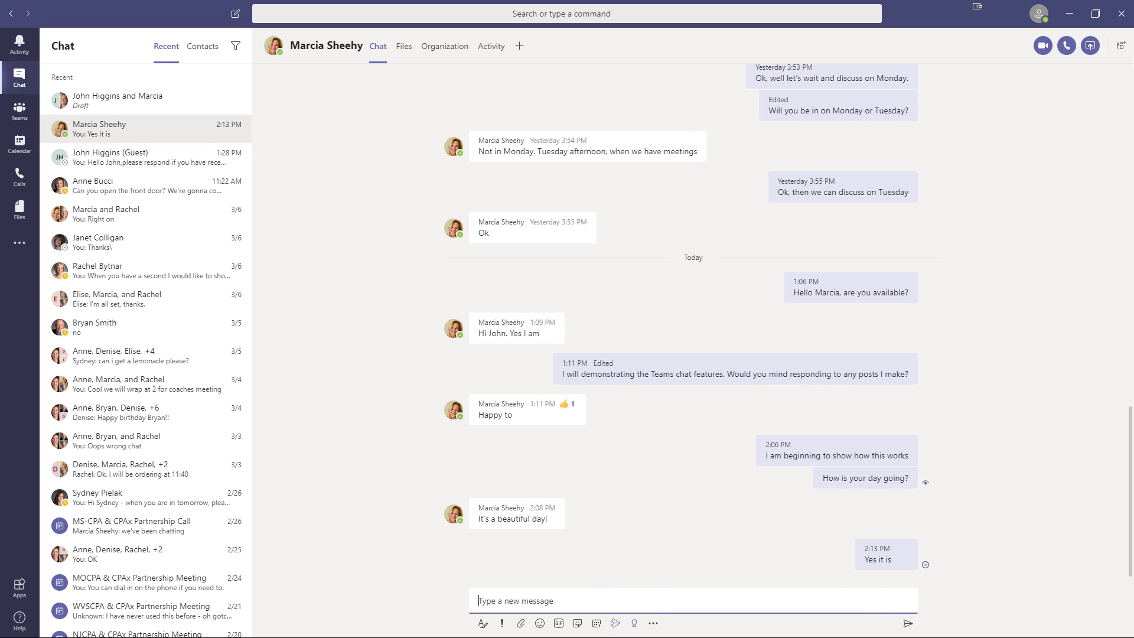
- Add the Firm Administrator to the chat, look through the group conversation's history, and return to the one-to-one chat
{"action": "left_click", "coordinate": [1121, 45]}
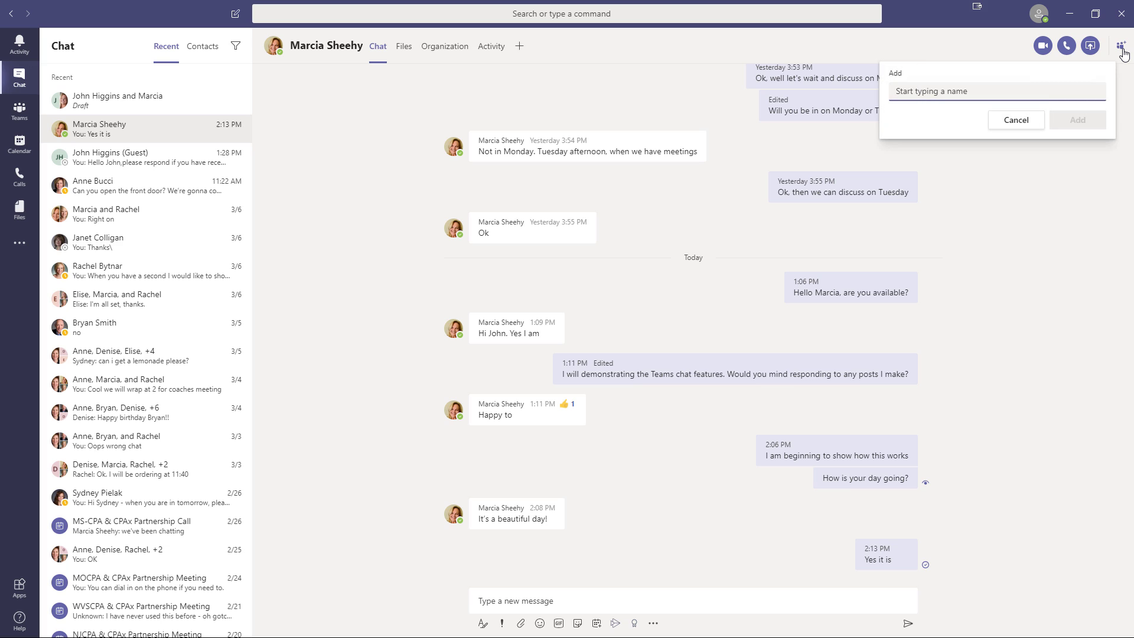
{"action": "type", "text": "rache"}
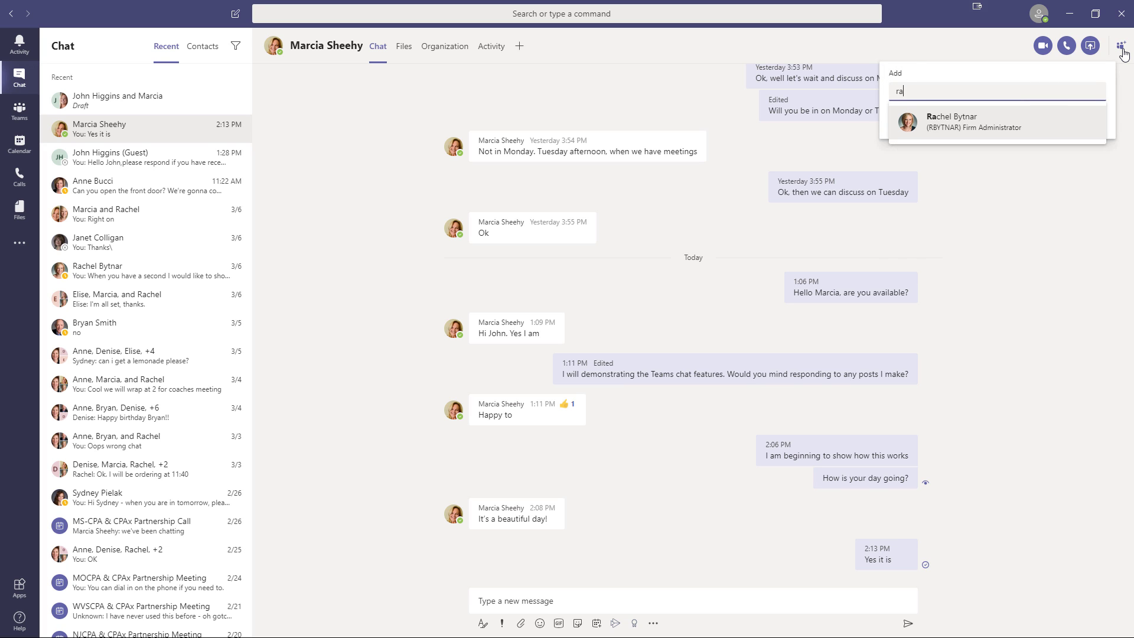
{"action": "left_click", "coordinate": [968, 122]}
{"action": "left_click", "coordinate": [1075, 124]}
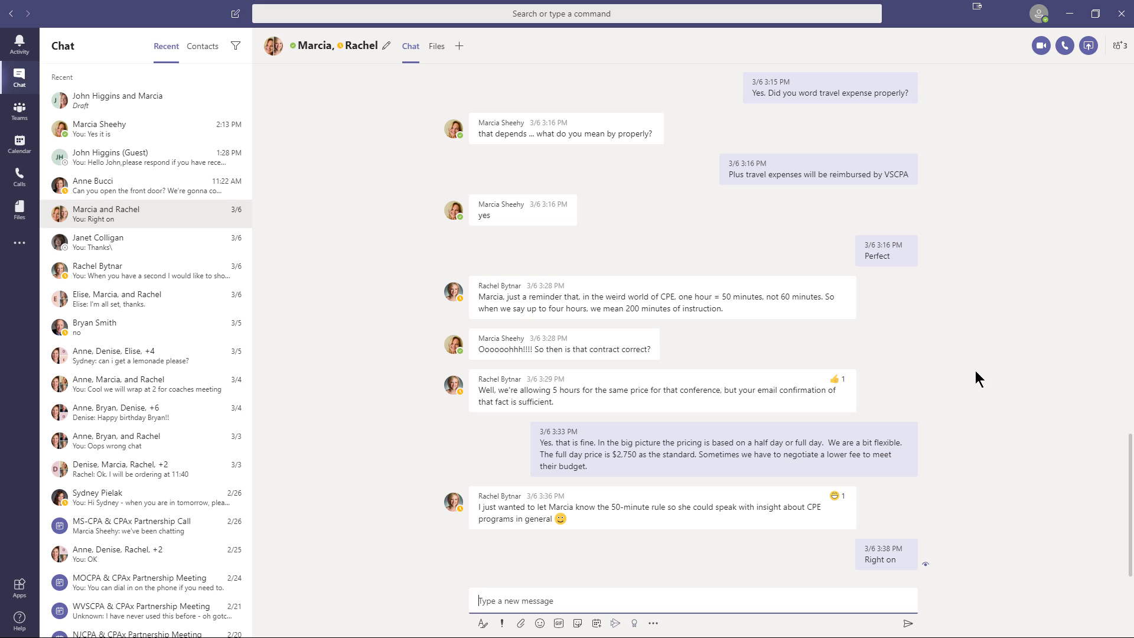
{"action": "scroll", "coordinate": [621, 433], "scroll_direction": "up", "scroll_amount": 3}
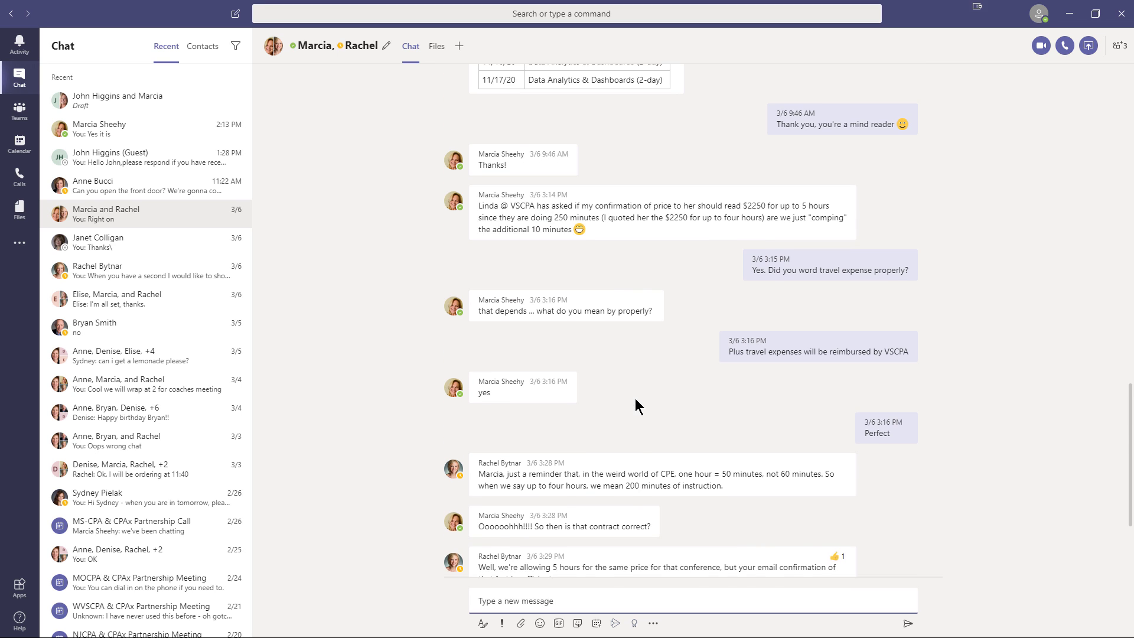
{"action": "scroll", "coordinate": [635, 398], "scroll_direction": "down", "scroll_amount": 3}
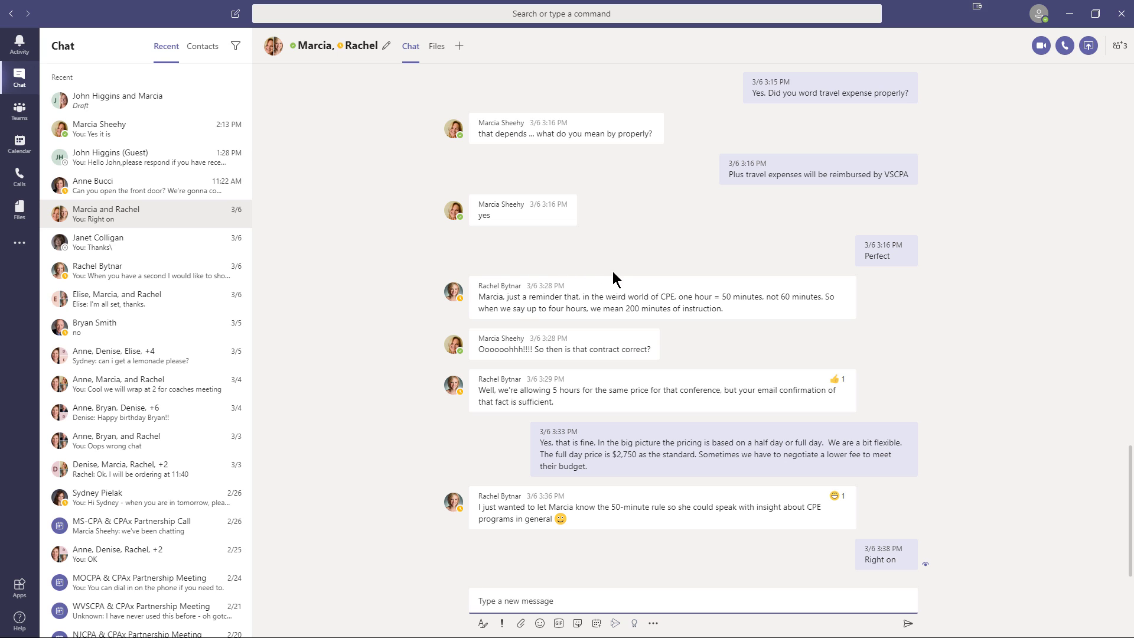
{"action": "left_click", "coordinate": [144, 131]}
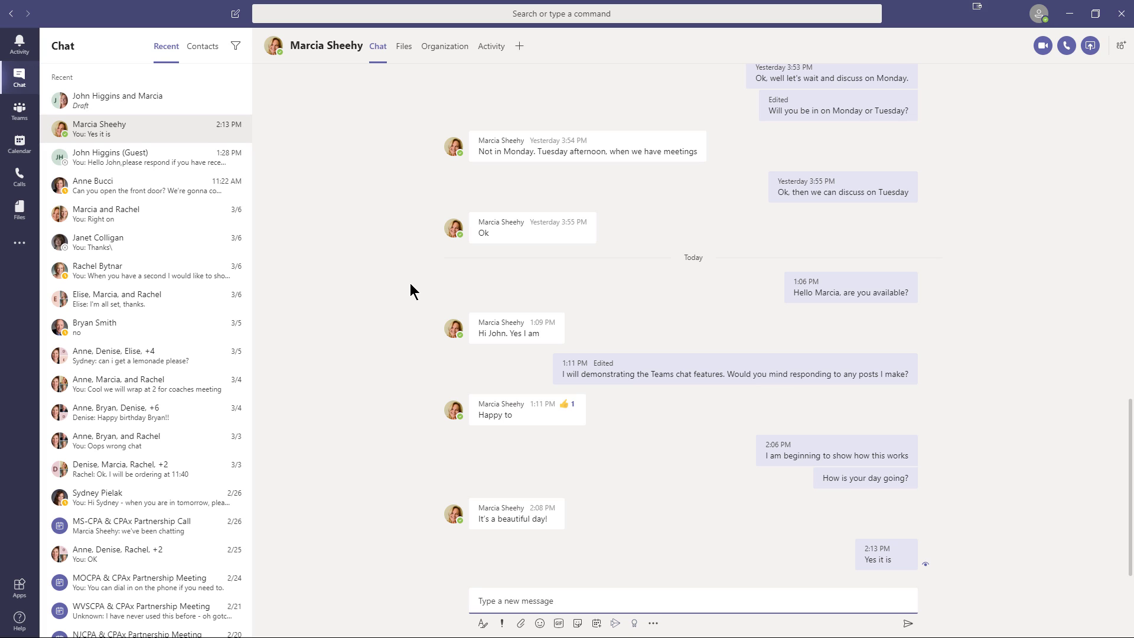
- Post "Hello team I am just demonstrating a Team chat" in the Marketing channel of the Teams Demo team
{"action": "left_click", "coordinate": [20, 110]}
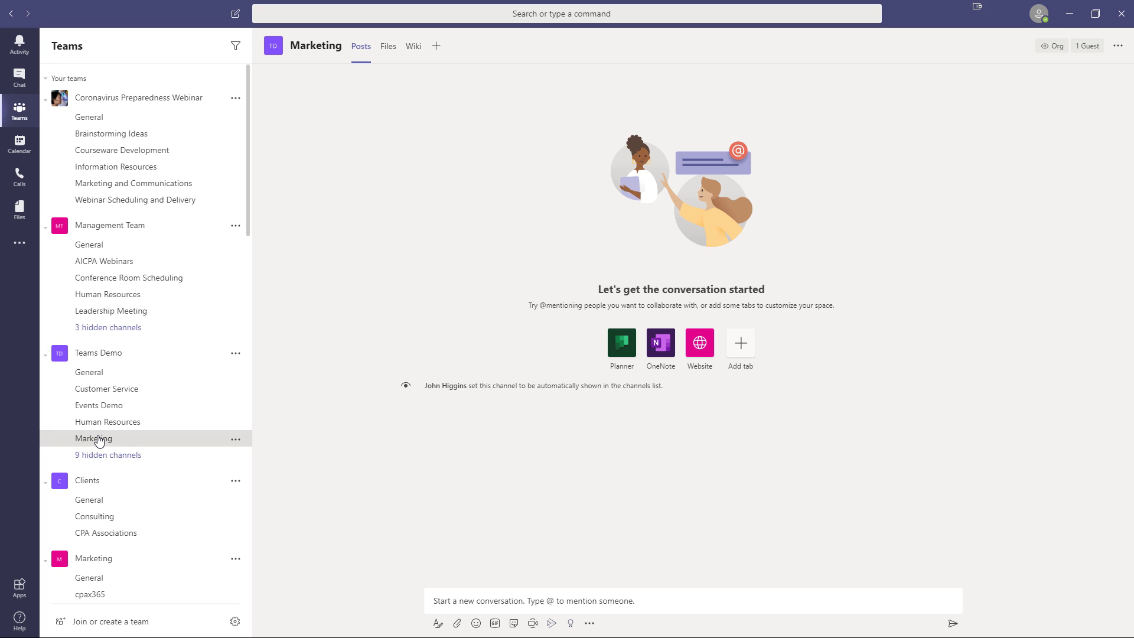
{"action": "left_click", "coordinate": [440, 601]}
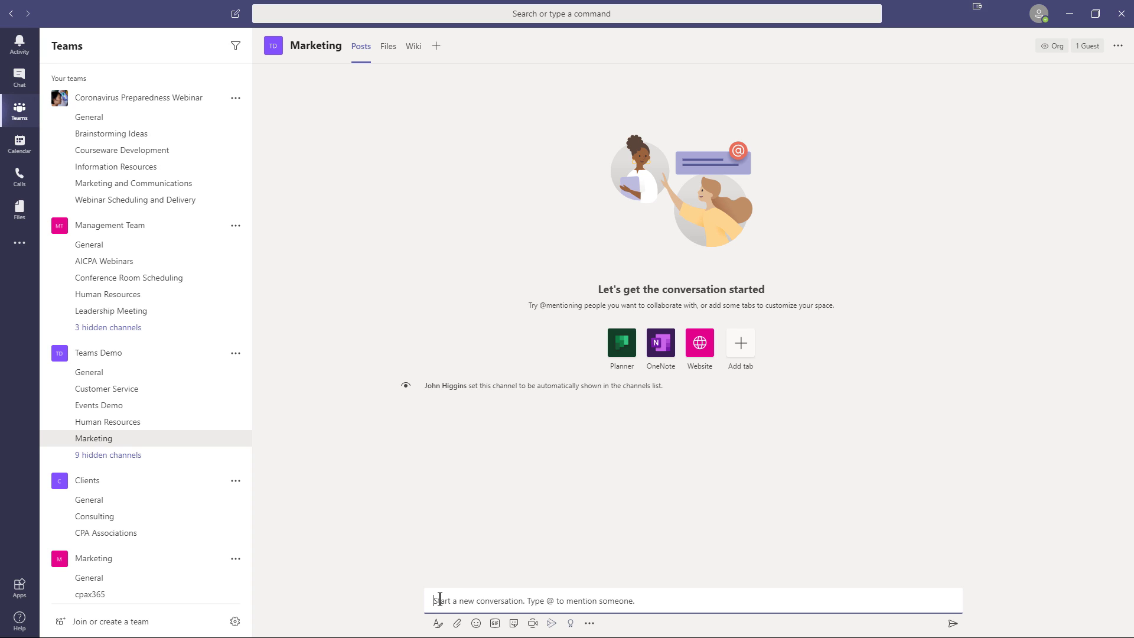
{"action": "type", "text": "Hello te"}
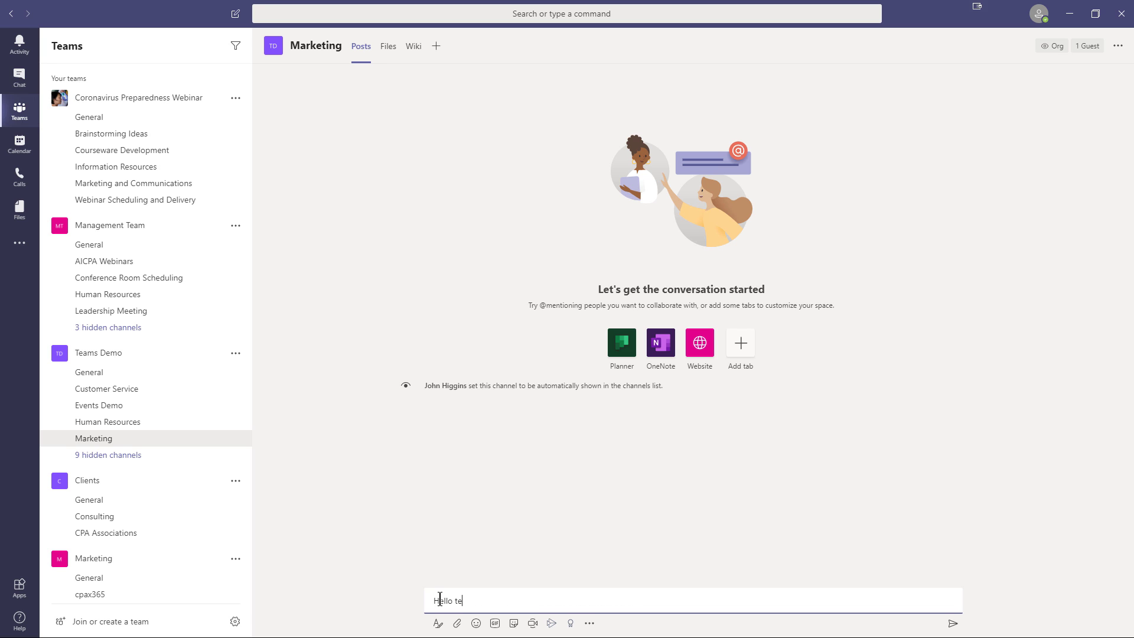
{"action": "type", "text": "am I am just demonstrating a Team chat"}
{"action": "left_click", "coordinate": [952, 625]}
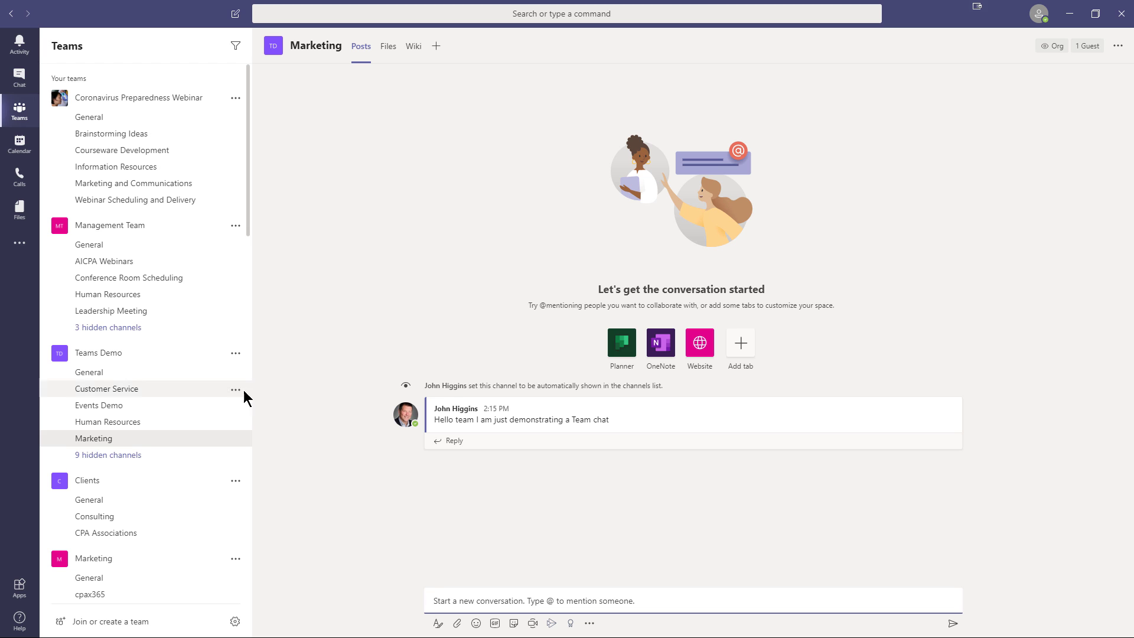
{"action": "scroll", "coordinate": [183, 395], "scroll_direction": "down", "scroll_amount": 3}
{"action": "scroll", "coordinate": [190, 391], "scroll_direction": "down", "scroll_amount": 20}
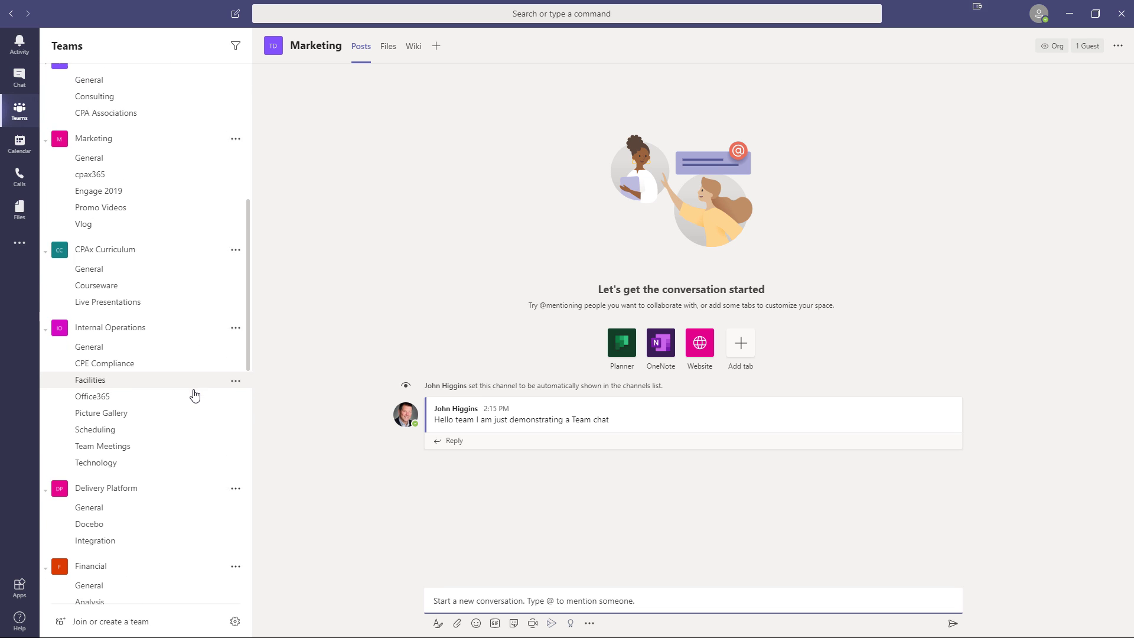
{"action": "scroll", "coordinate": [217, 401], "scroll_direction": "up", "scroll_amount": 20}
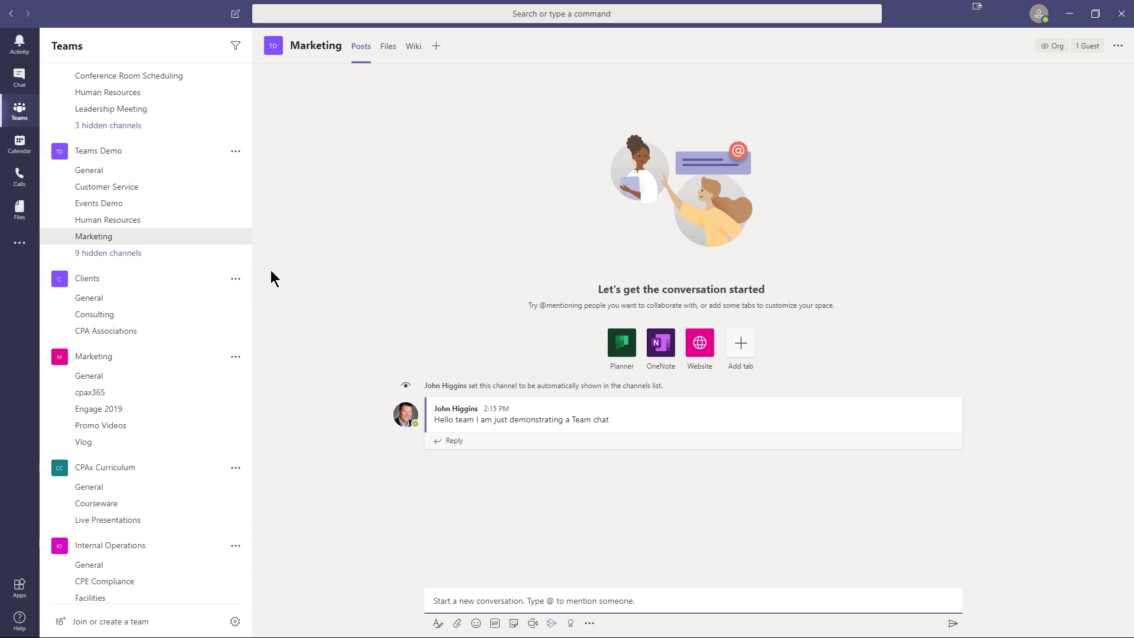
- Send "Please send me a message in the Marketing>cpax365 channel" in the open one-to-one chat, correcting the capital L in "Please"
{"action": "left_click", "coordinate": [20, 78]}
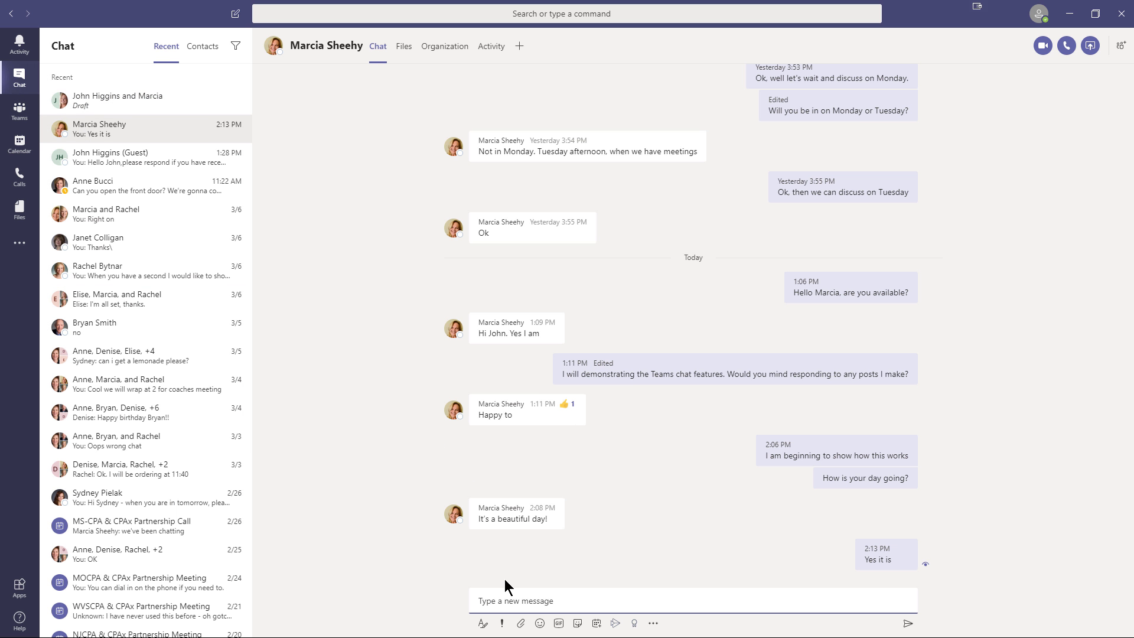
{"action": "type", "text": "PLease send me a message in the Marketing>cpax365 channel"}
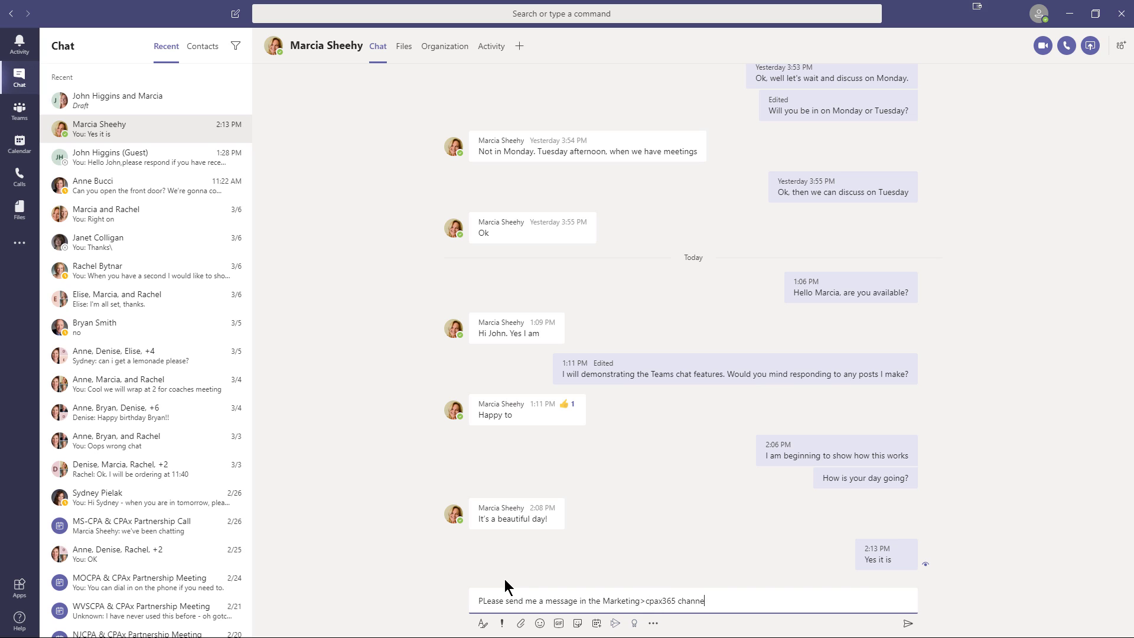
{"action": "left_click", "coordinate": [488, 601]}
{"action": "key", "text": "BackSpace"}
{"action": "type", "text": "l"}
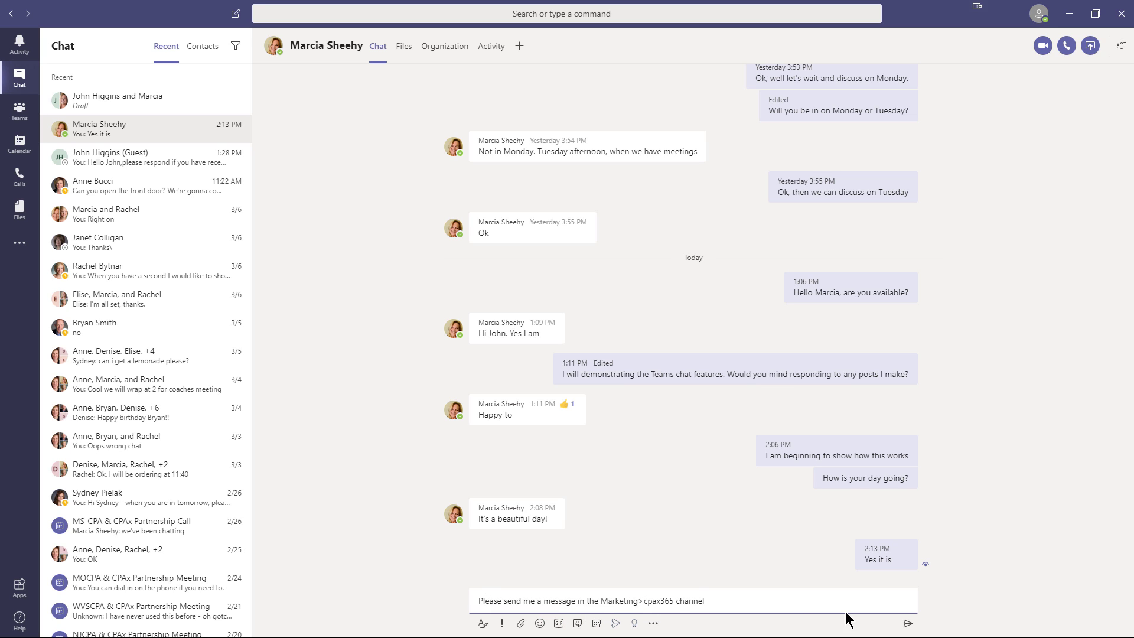
{"action": "left_click", "coordinate": [906, 625]}
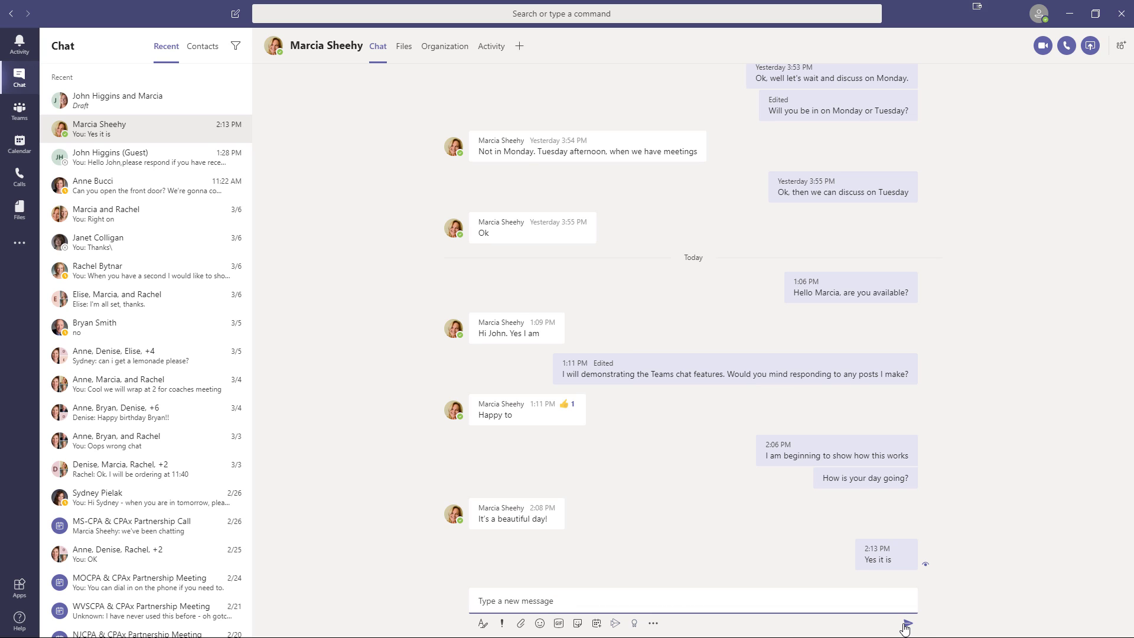
{"action": "mouse_move", "coordinate": [850, 570]}
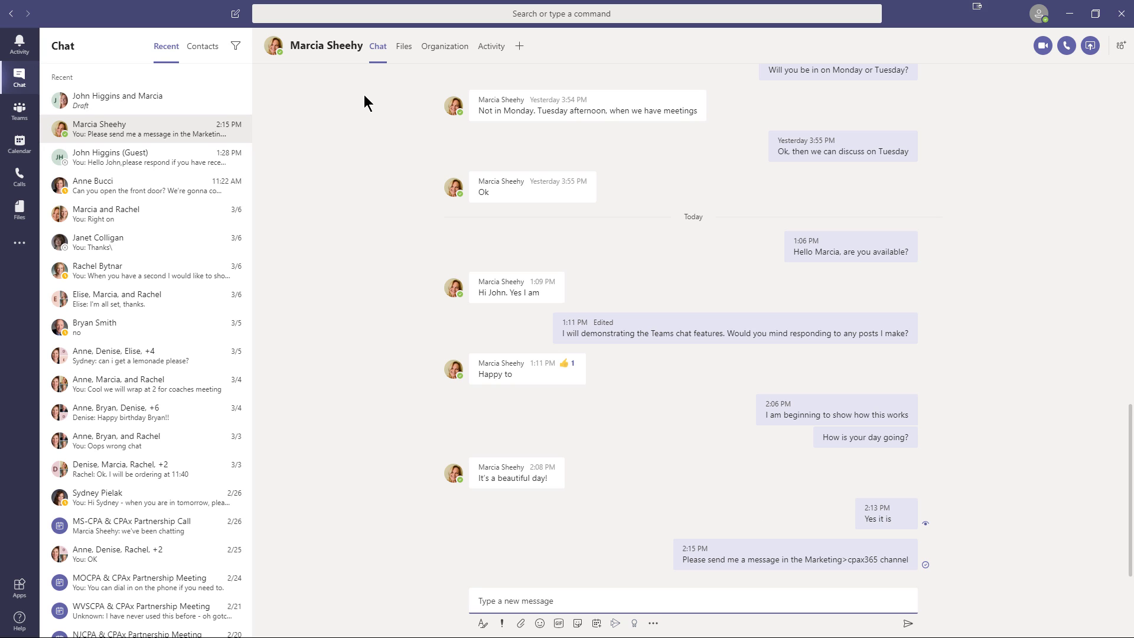
{"action": "left_click", "coordinate": [20, 111]}
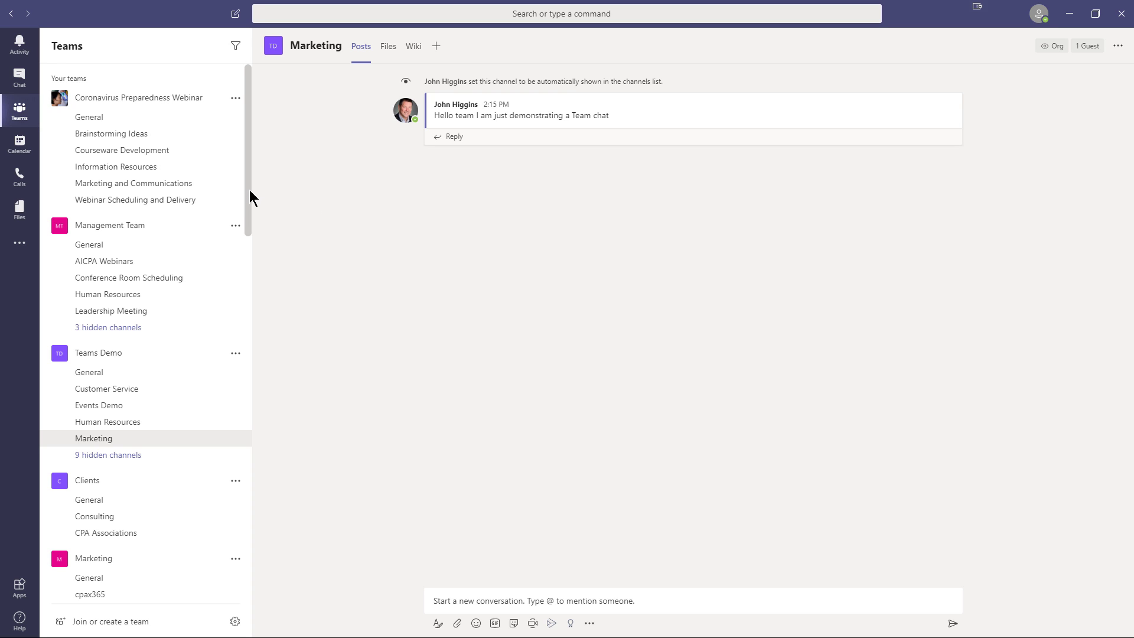
{"action": "left_click_drag", "start_coordinate": [251, 204], "coordinate": [262, 234]}
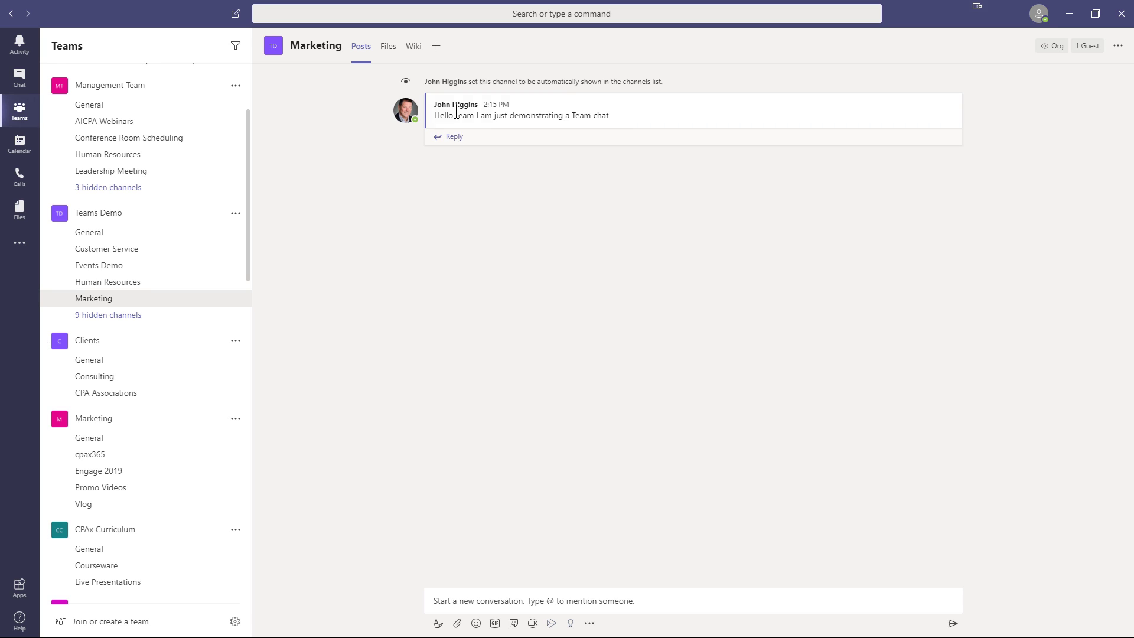
{"action": "mouse_move", "coordinate": [456, 112]}
{"action": "left_click", "coordinate": [443, 601]}
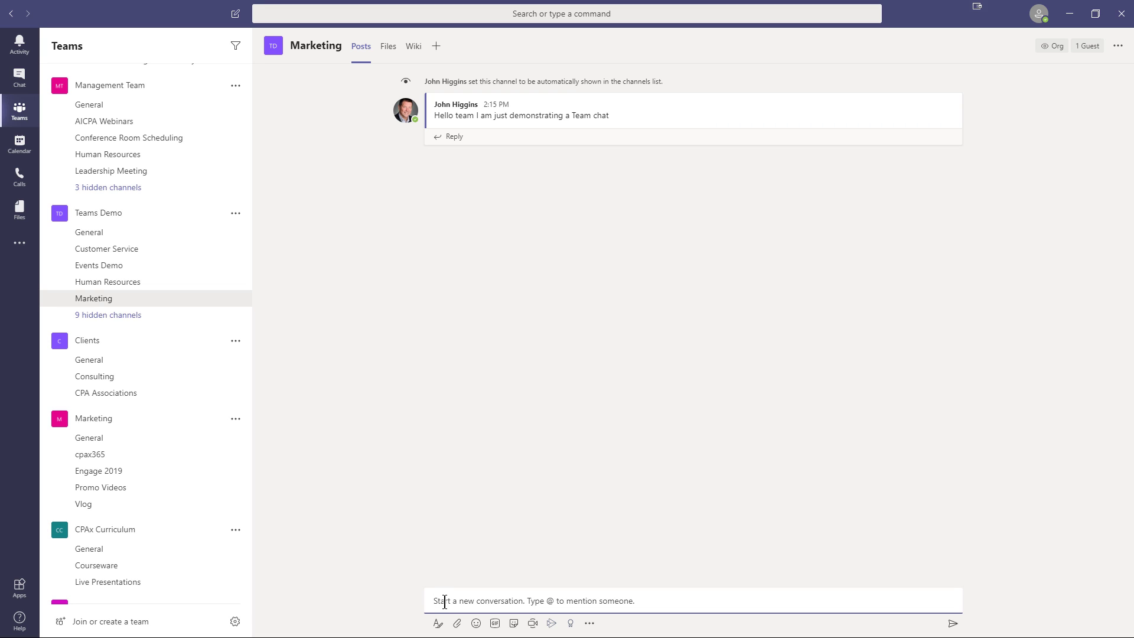
{"action": "type", "text": "@"}
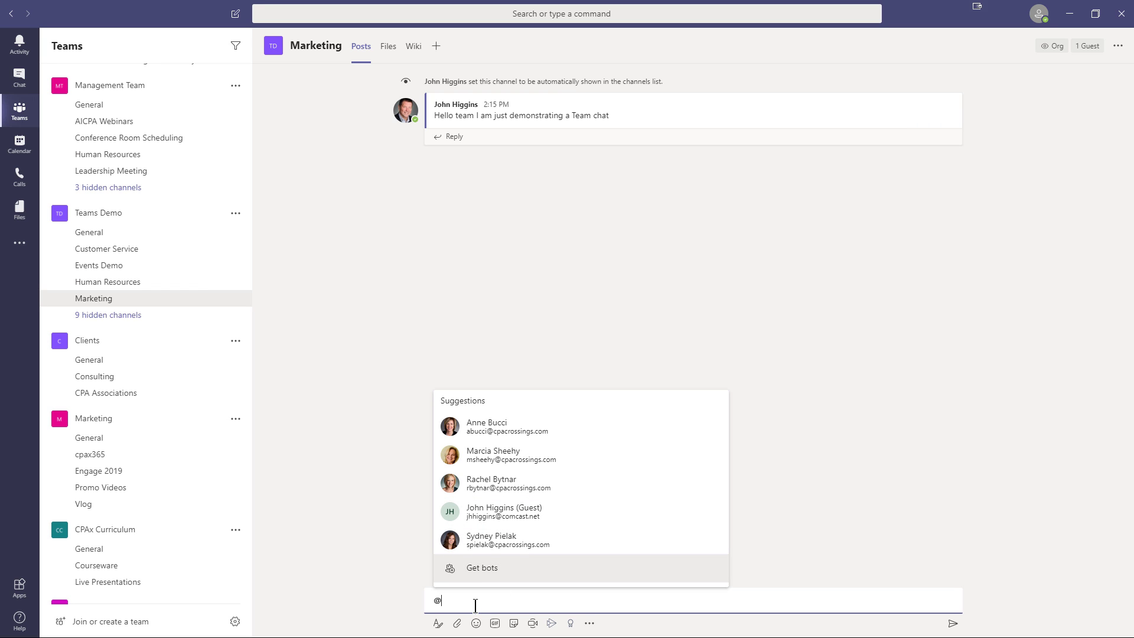
{"action": "left_click", "coordinate": [478, 456]}
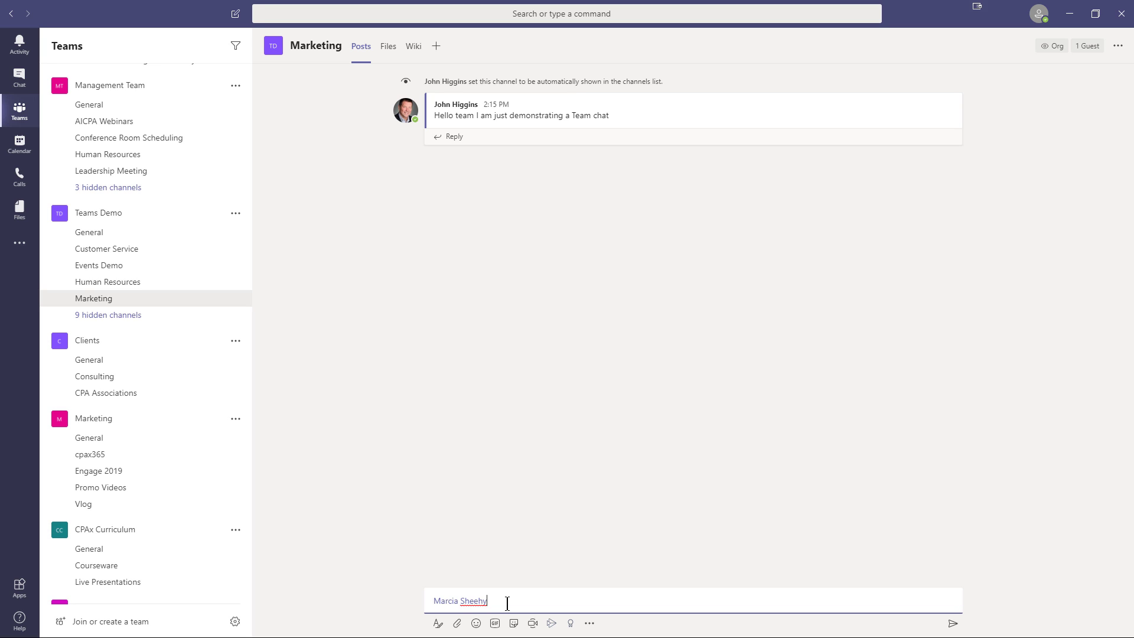
{"action": "type", "text": "just testing out @mentions"}
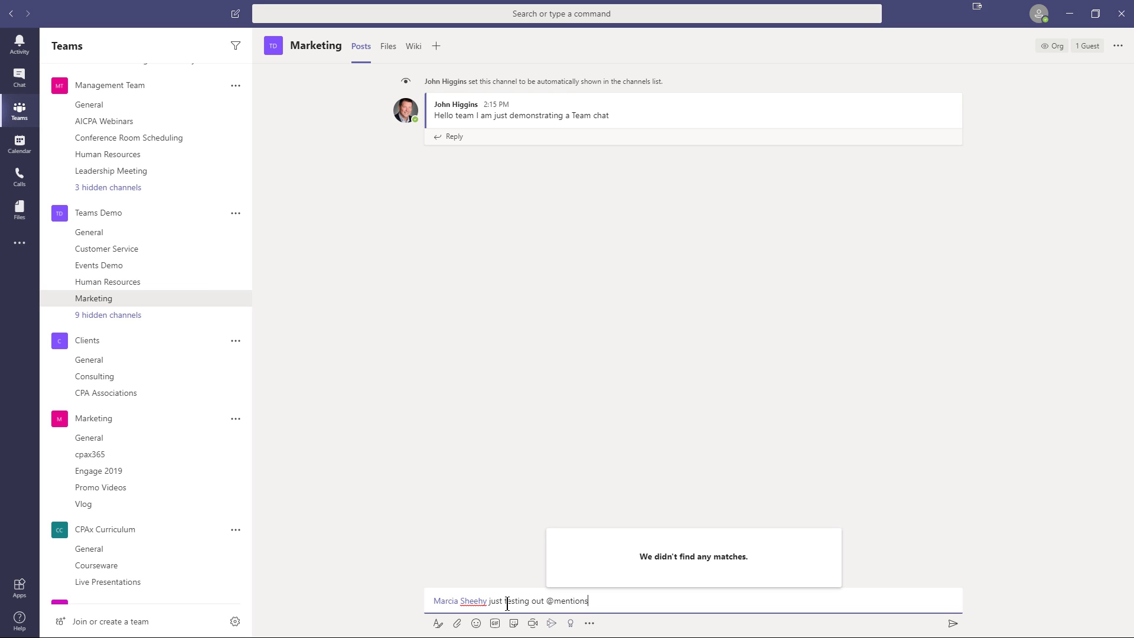
{"action": "left_click", "coordinate": [554, 601]}
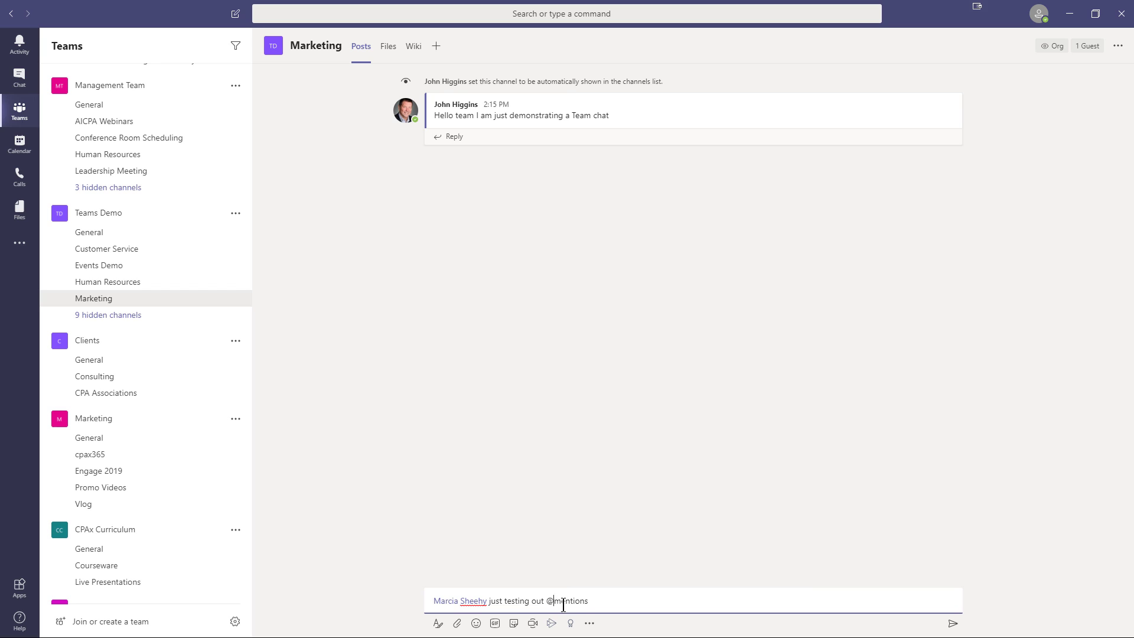
{"action": "left_click", "coordinate": [633, 607]}
{"action": "left_click", "coordinate": [953, 624]}
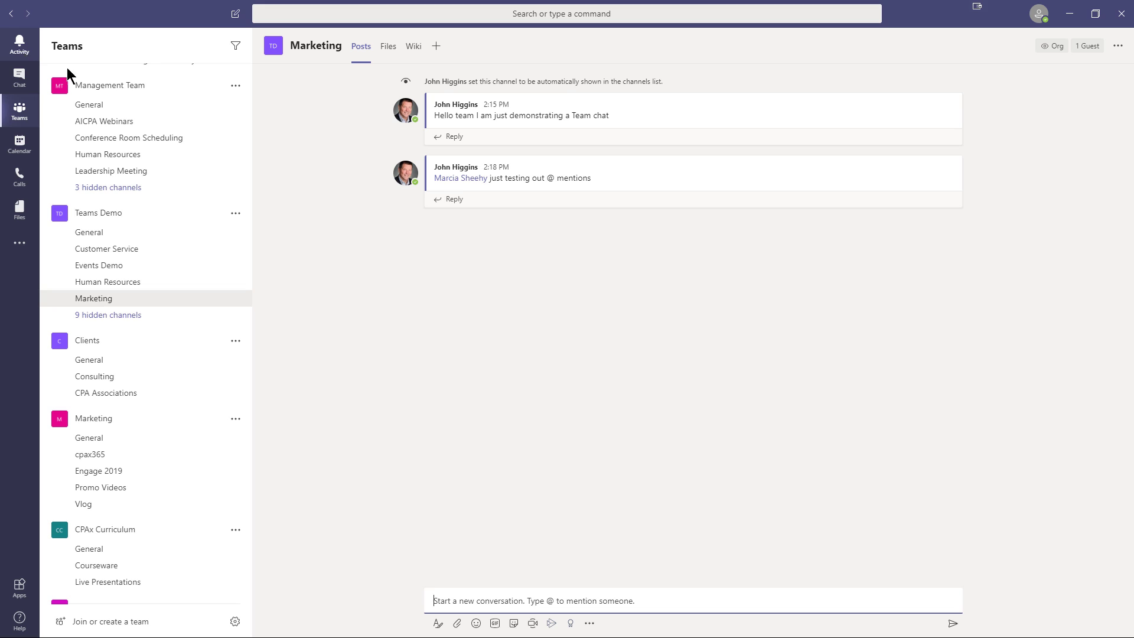
{"action": "mouse_move", "coordinate": [442, 181]}
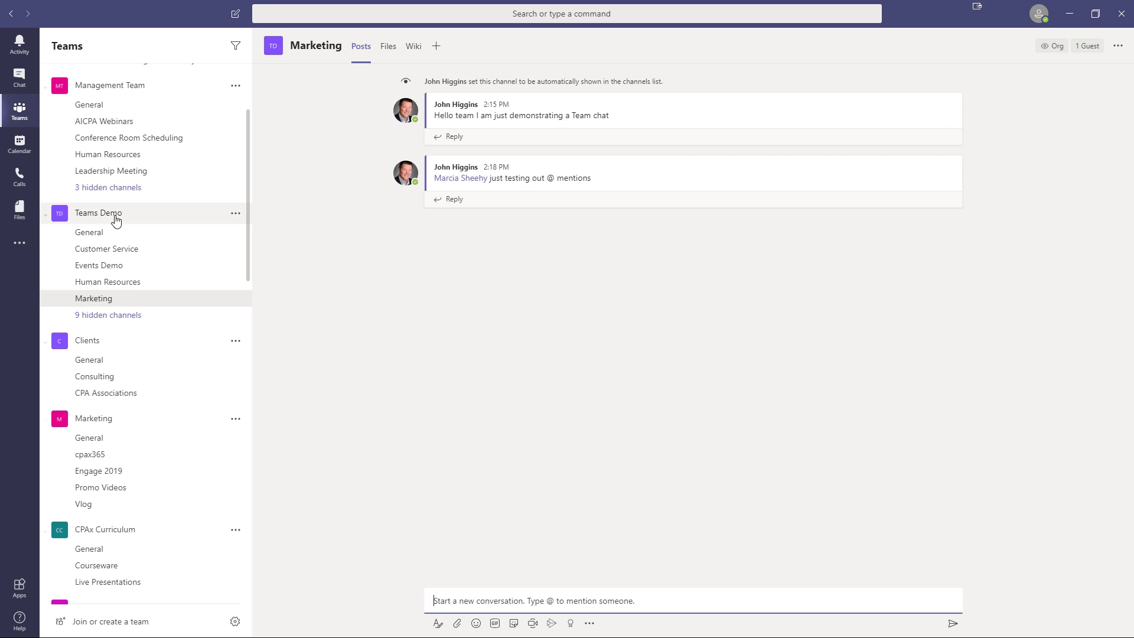
{"action": "mouse_move", "coordinate": [513, 195]}
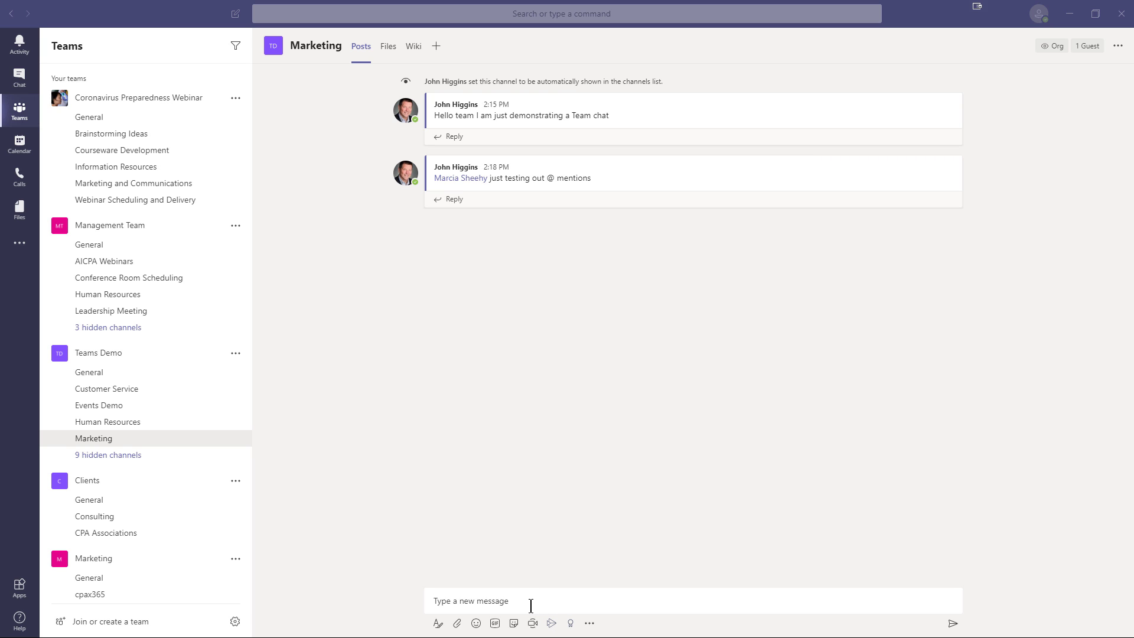
{"action": "left_click", "coordinate": [529, 605]}
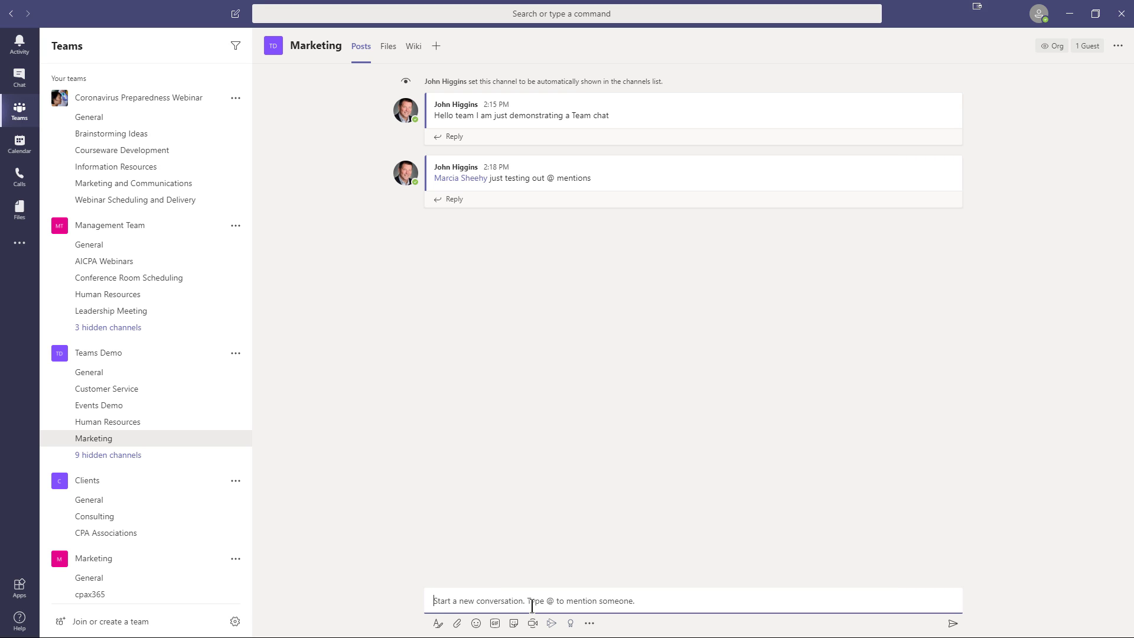
{"action": "type", "text": "@"}
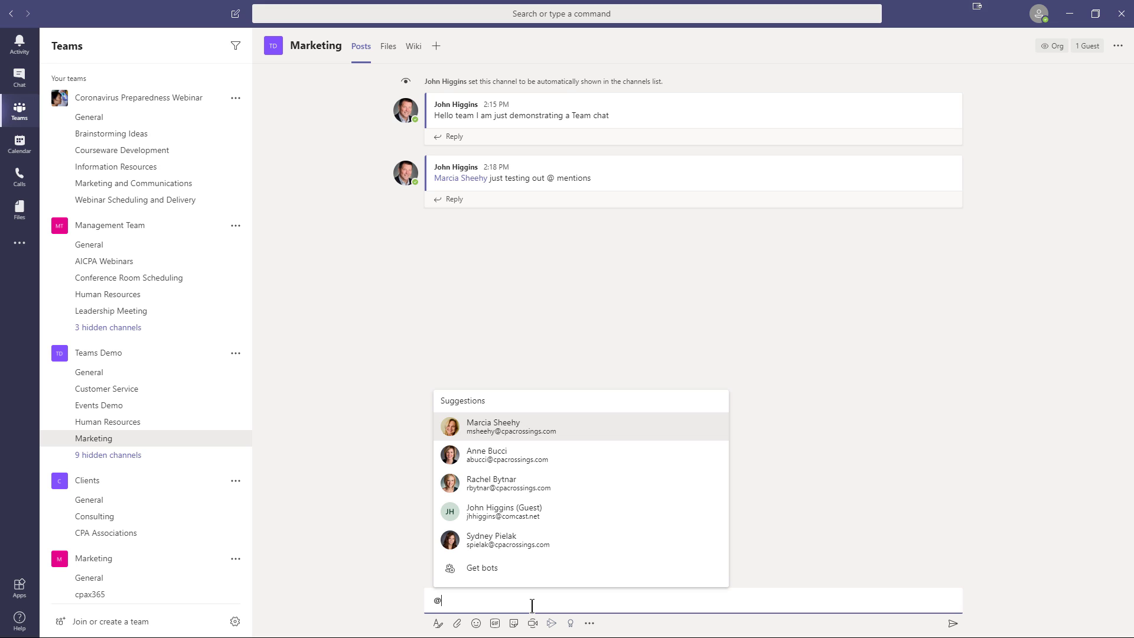
{"action": "type", "text": "ma"}
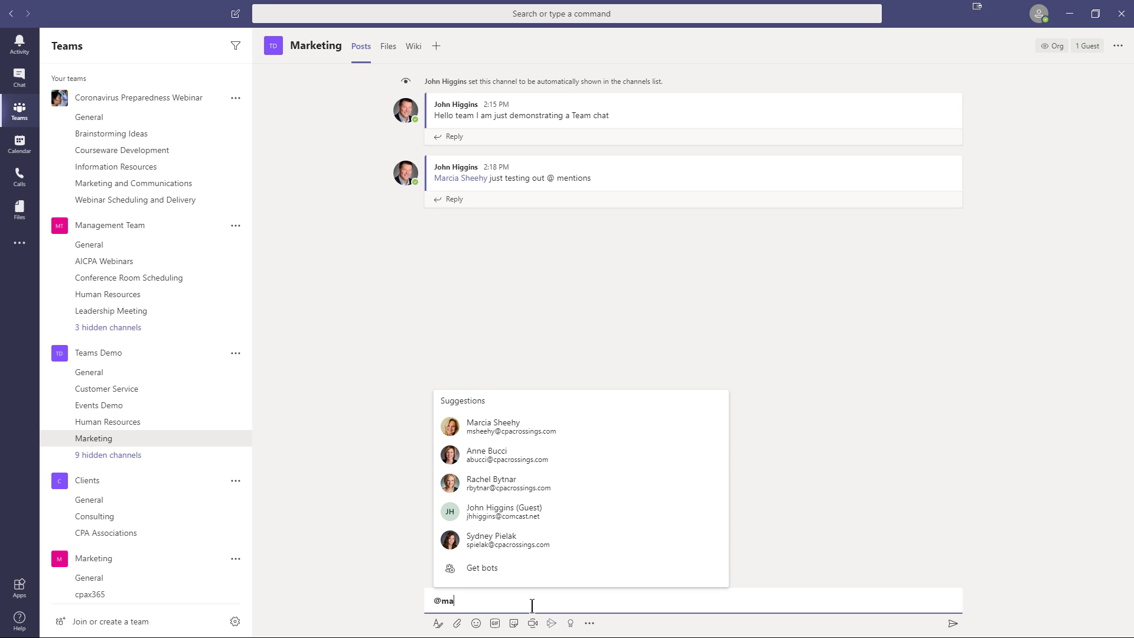
{"action": "type", "text": "rk"}
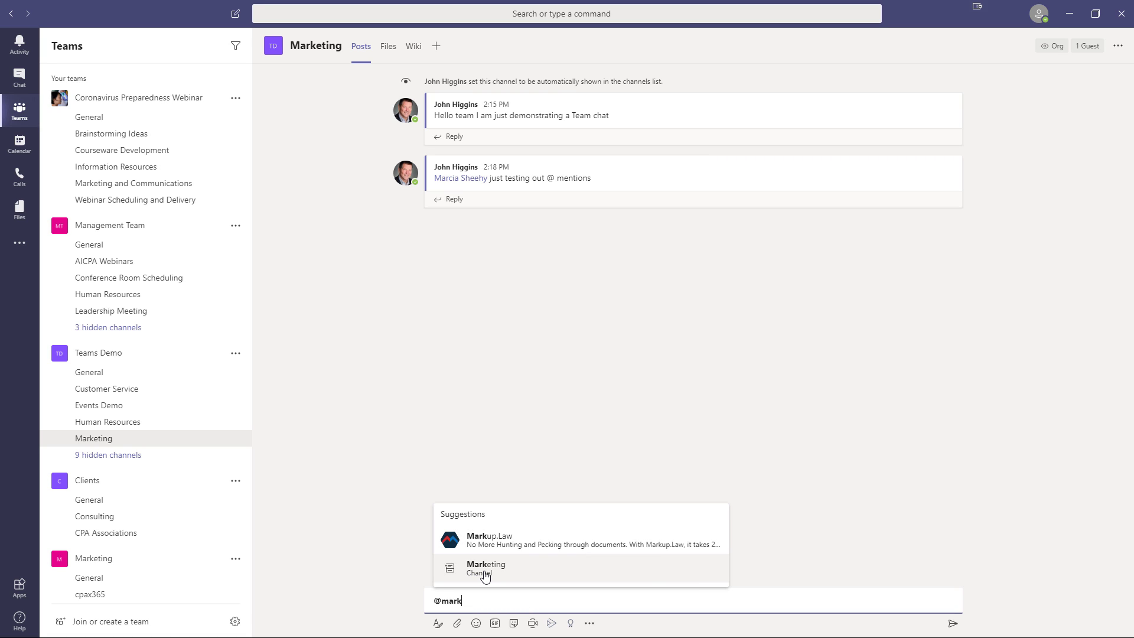
{"action": "left_click", "coordinate": [485, 568]}
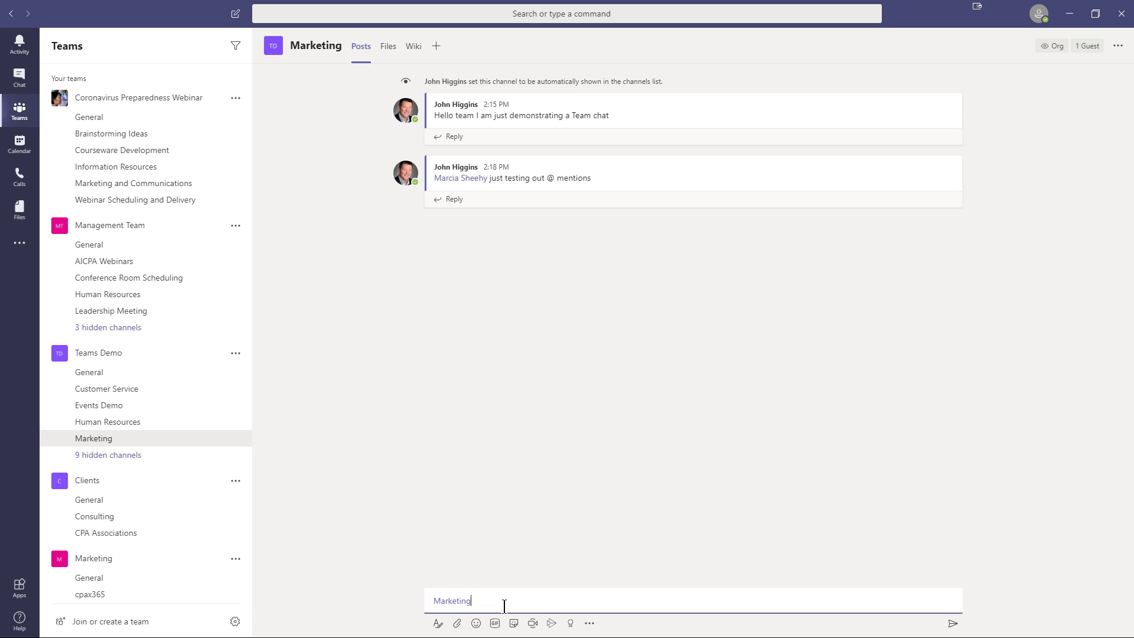
{"action": "type", "text": "Thjis is just a demo"}
{"action": "left_click", "coordinate": [484, 600]}
{"action": "key", "text": "BackSpace"}
{"action": "left_click", "coordinate": [951, 624]}
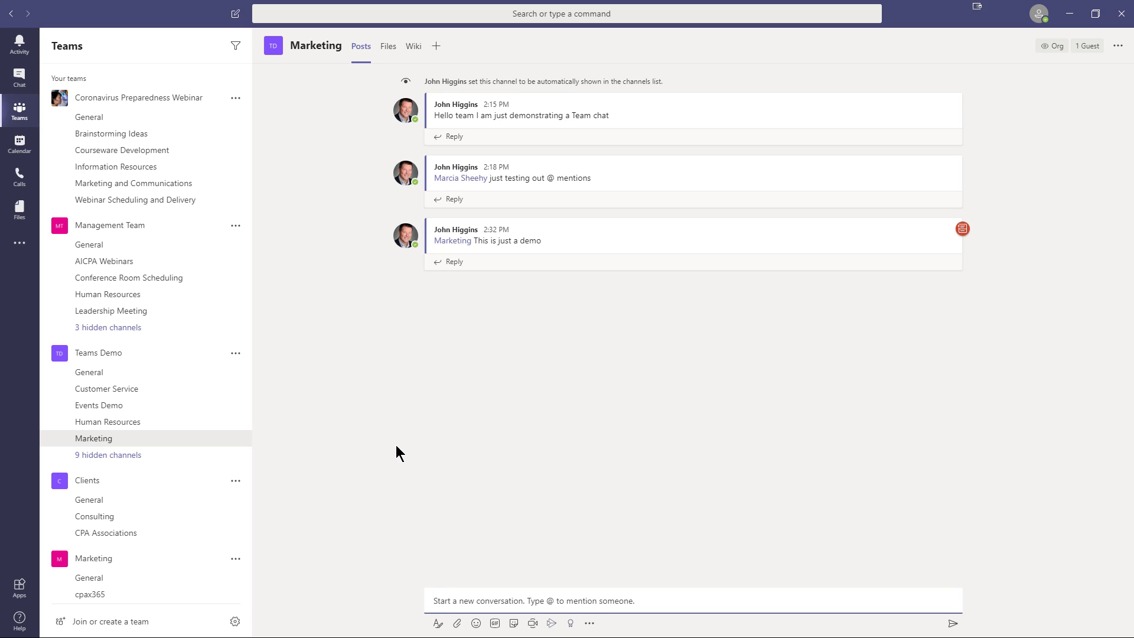
{"action": "left_click", "coordinate": [447, 600]}
{"action": "type", "text": "@ma"}
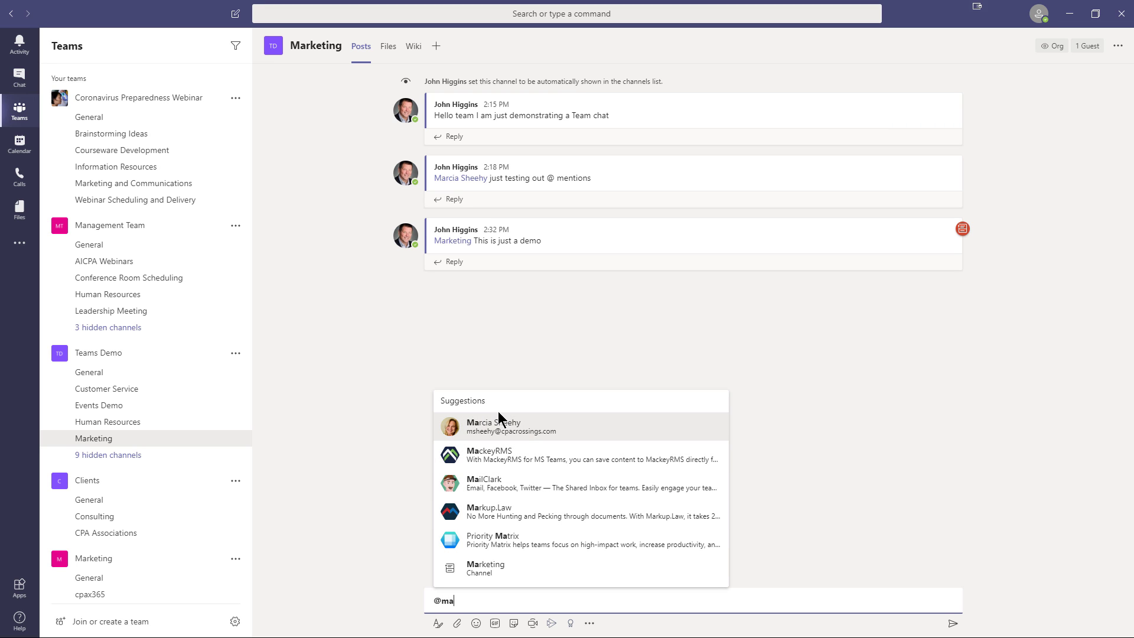
{"action": "left_click", "coordinate": [500, 420]}
{"action": "type", "text": ", "}
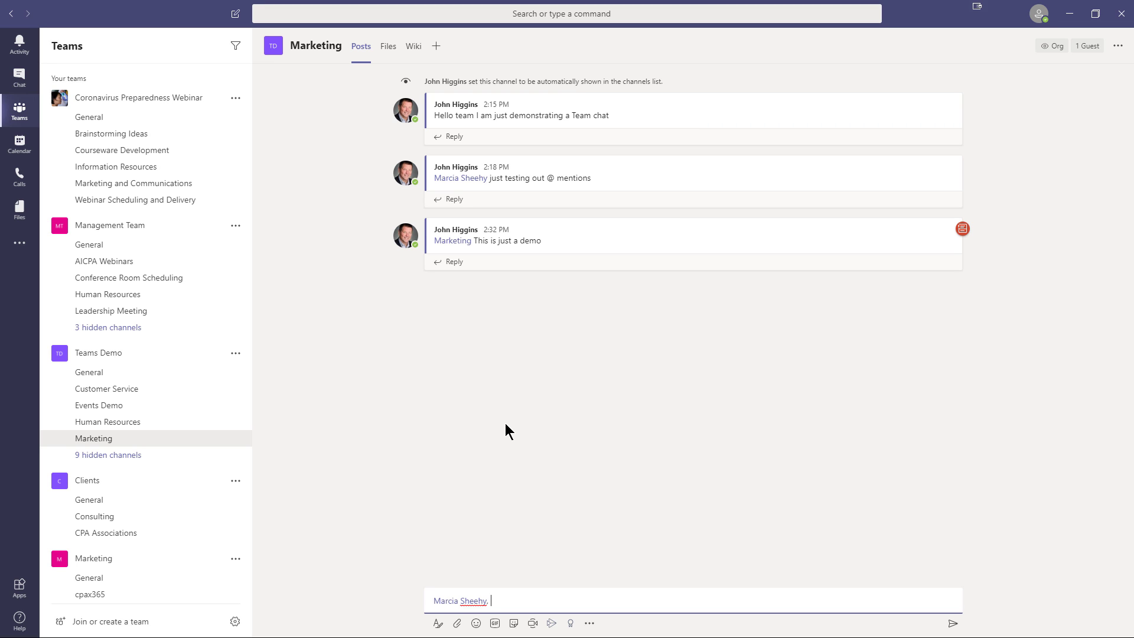
{"action": "type", "text": "@br"}
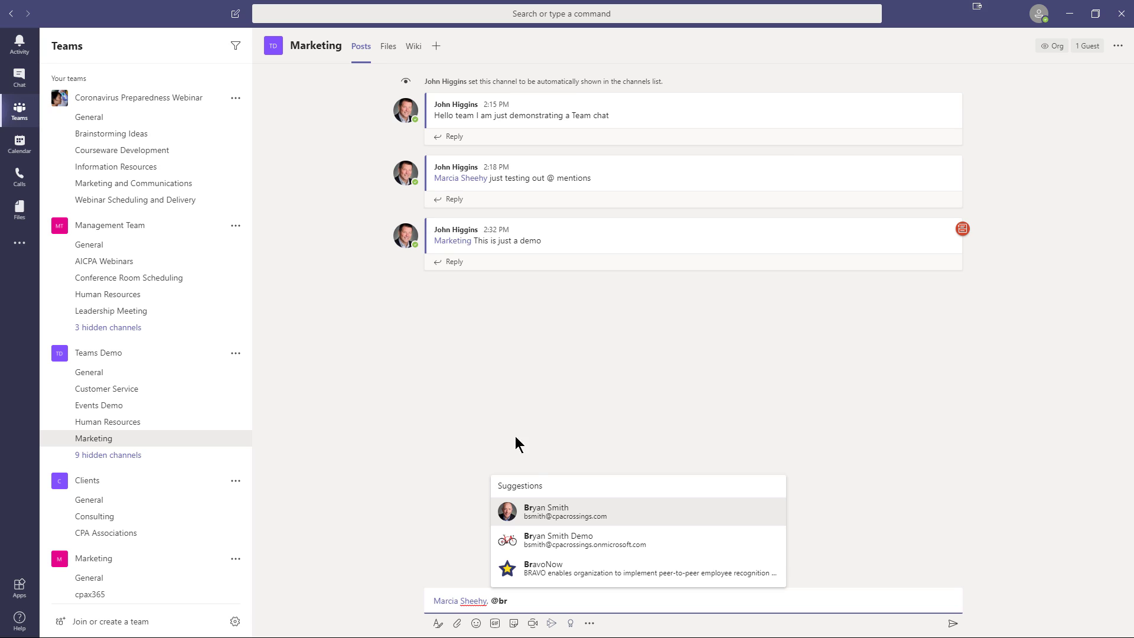
{"action": "left_click", "coordinate": [550, 509]}
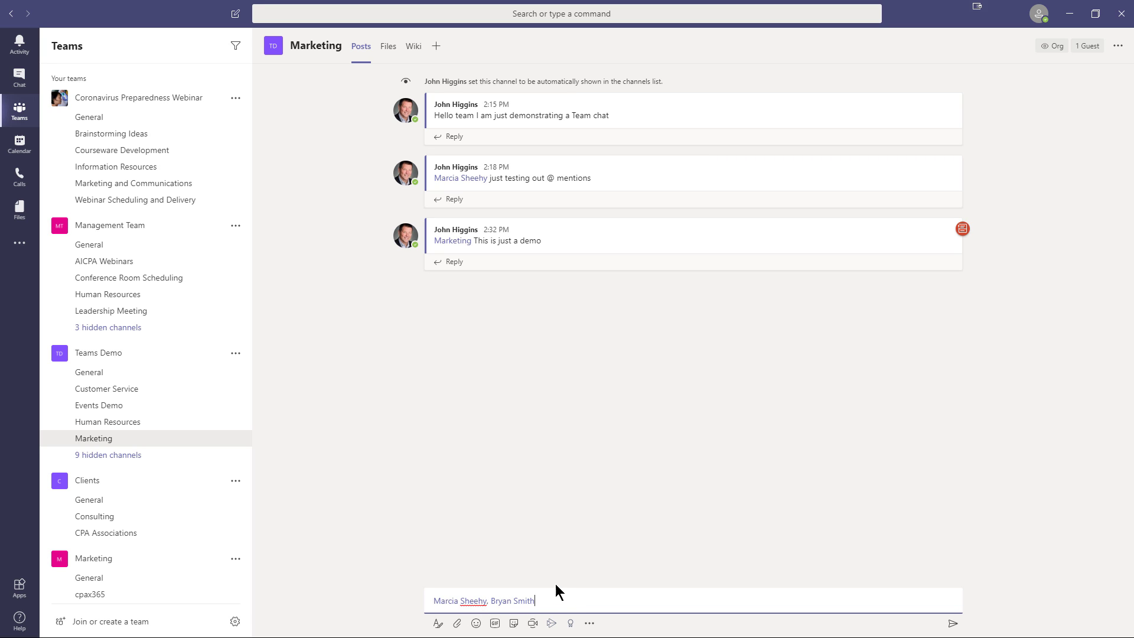
{"action": "key", "text": "BackSpace"}
{"action": "key", "text": "BackSpace"}
{"action": "key", "text": "BackSpace"}
{"action": "key", "text": "BackSpace"}
{"action": "key", "text": "BackSpace"}
- Return to the one-to-one chat
{"action": "left_click", "coordinate": [24, 83]}
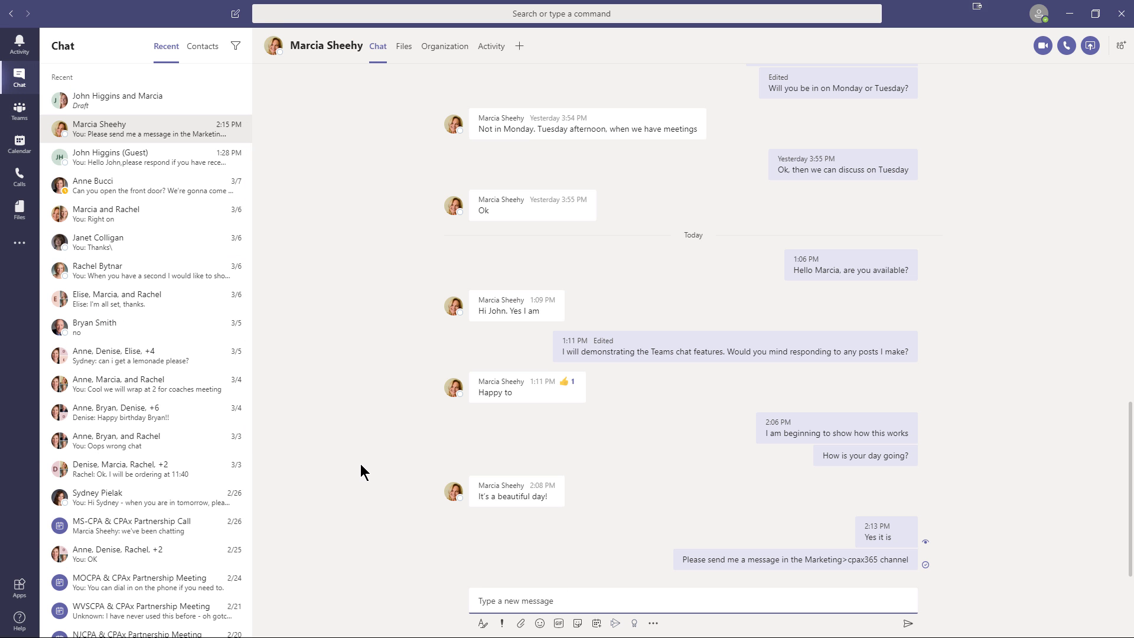